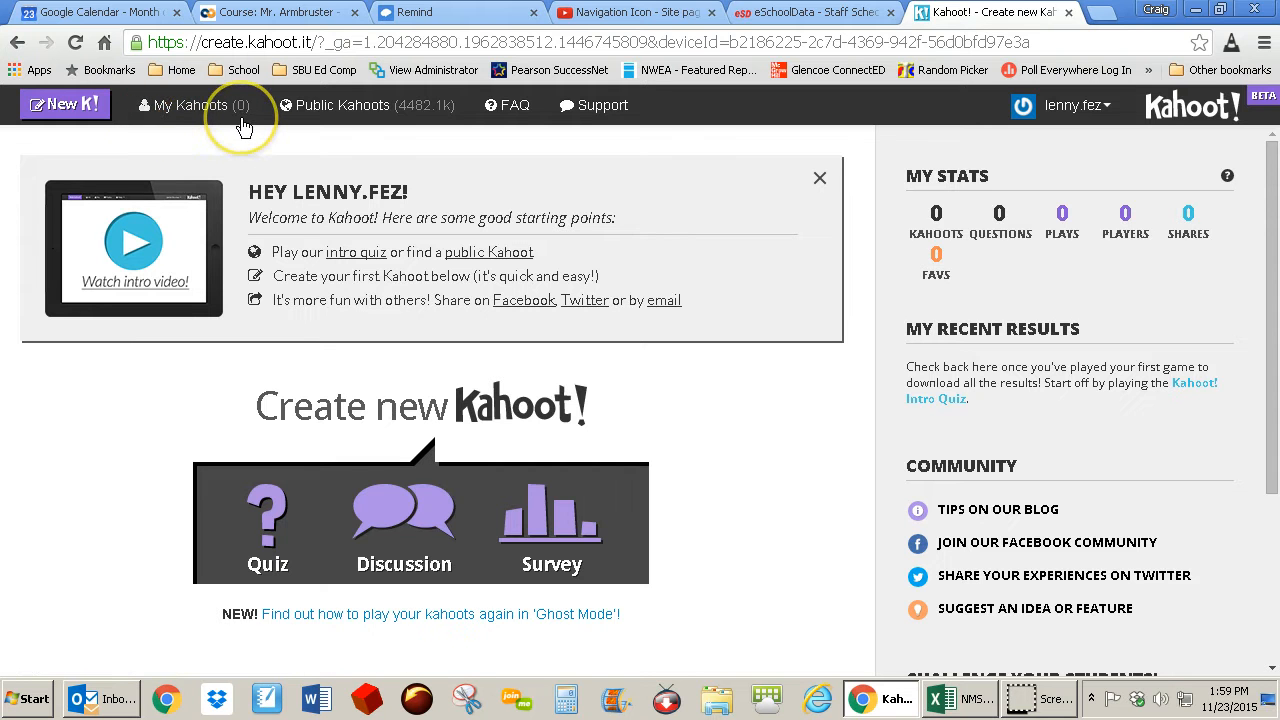
Step: Create a new quiz named "Chapter 5 - Percents"
click(276, 524)
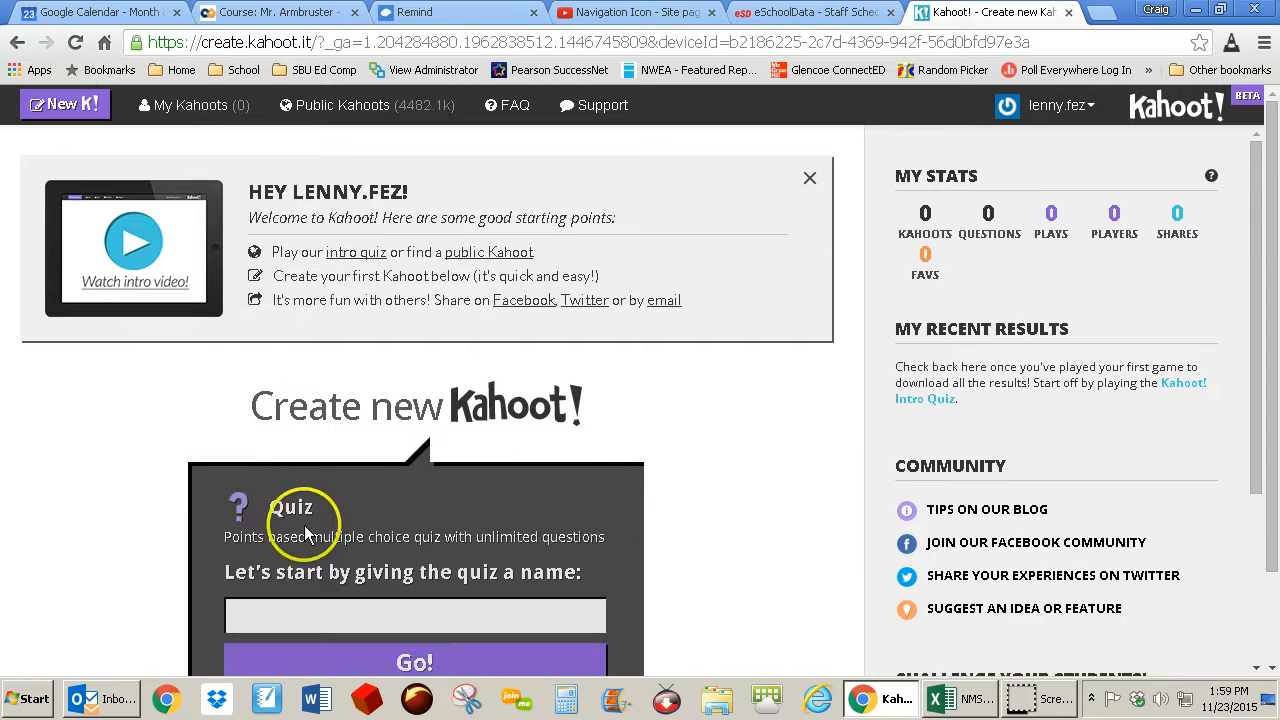
scroll(690, 565, down, 1)
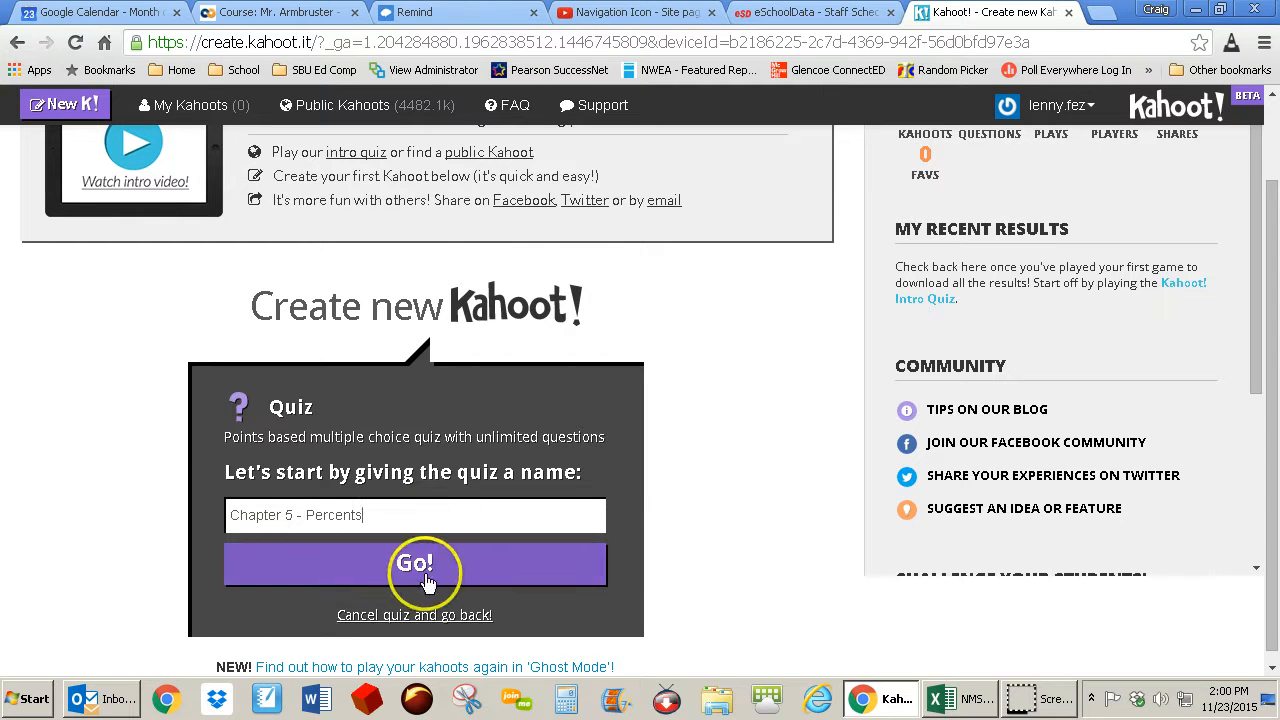
click(425, 578)
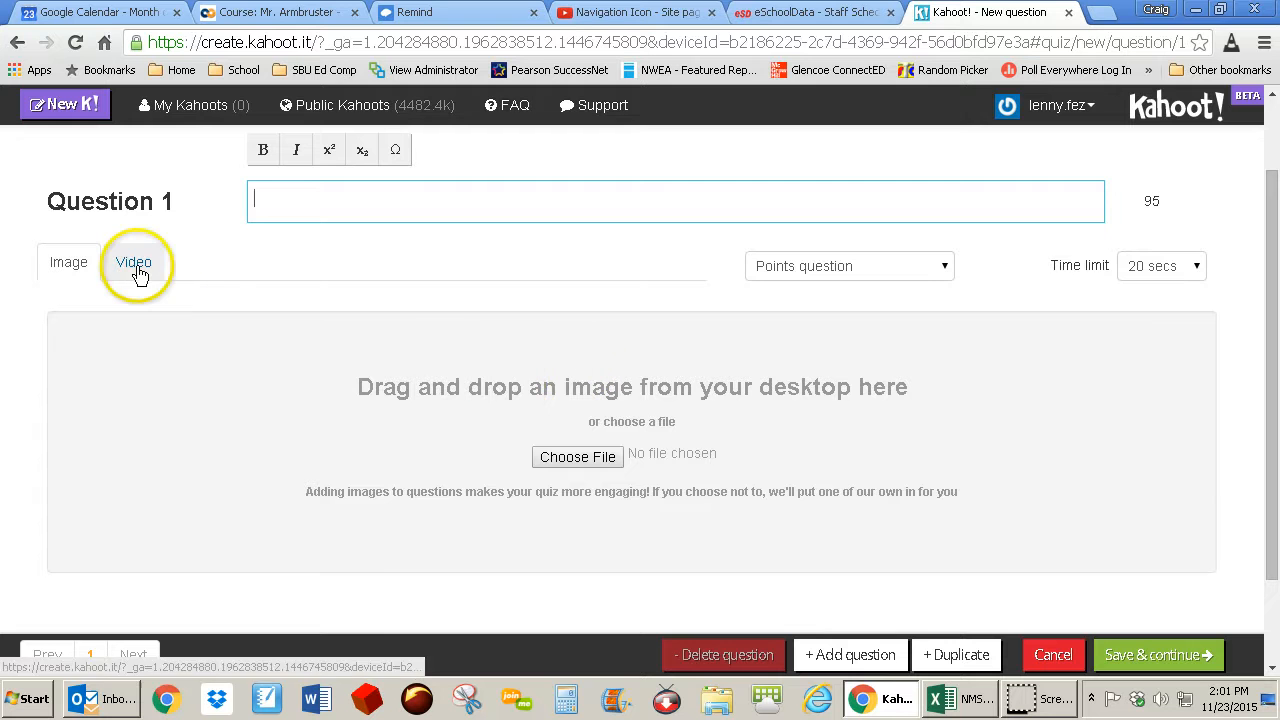
Step: Keep question 1 as a points question and set its time limit to 30 secs
click(940, 268)
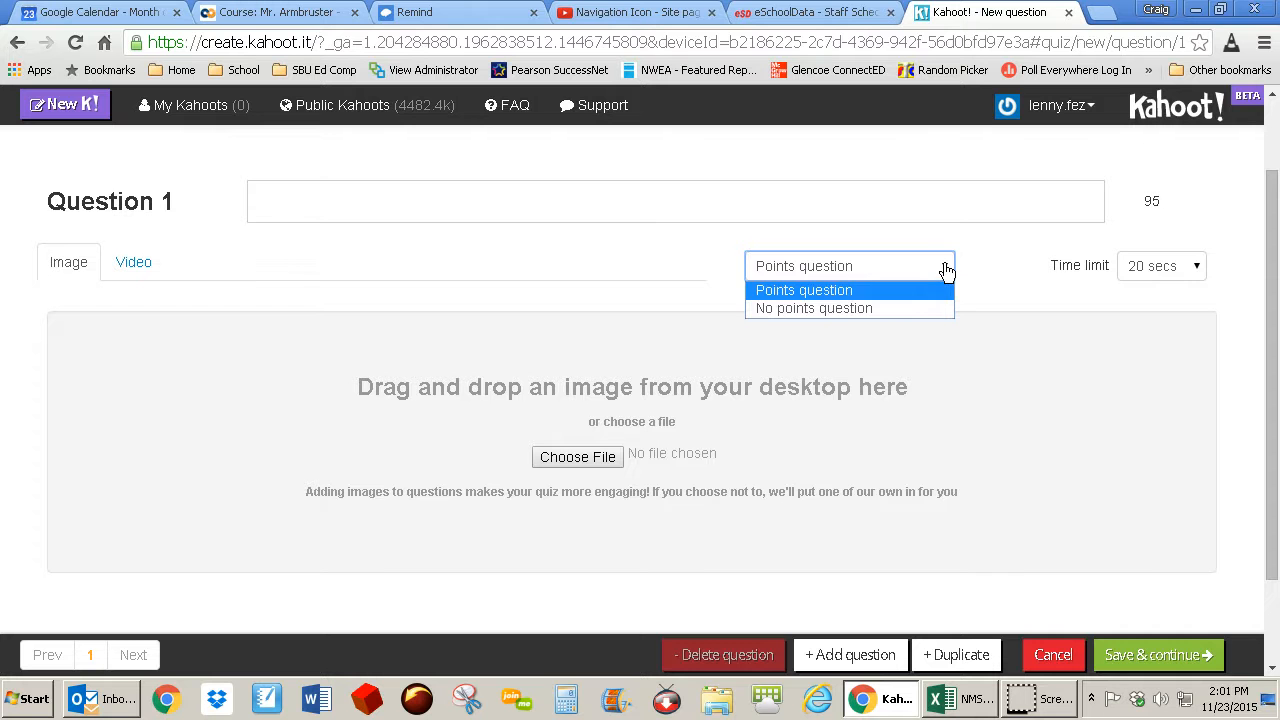
click(946, 268)
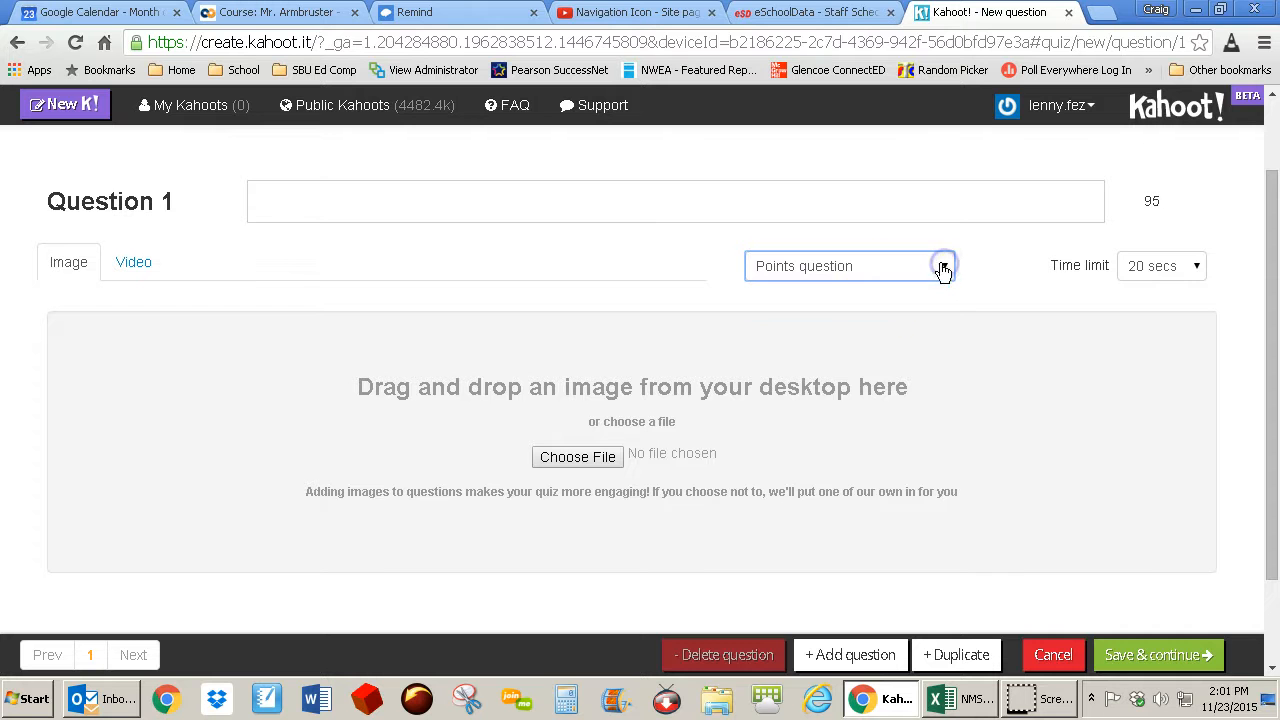
click(1198, 272)
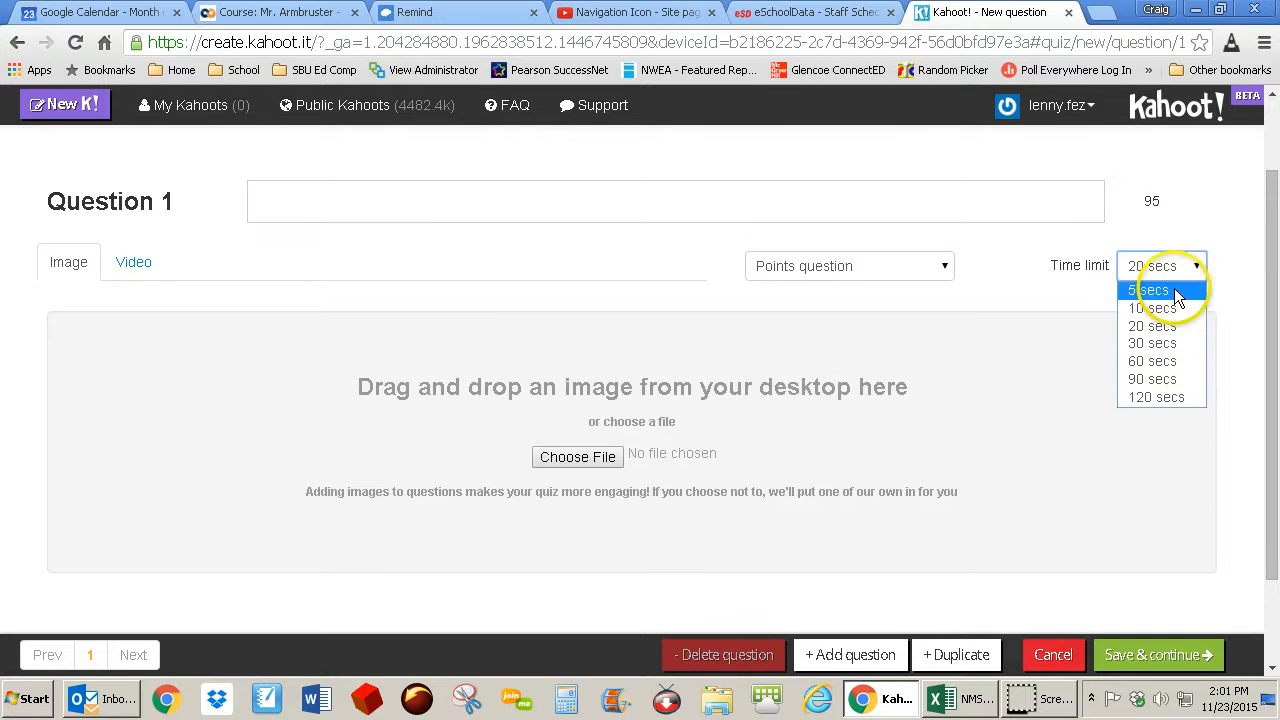
click(1150, 343)
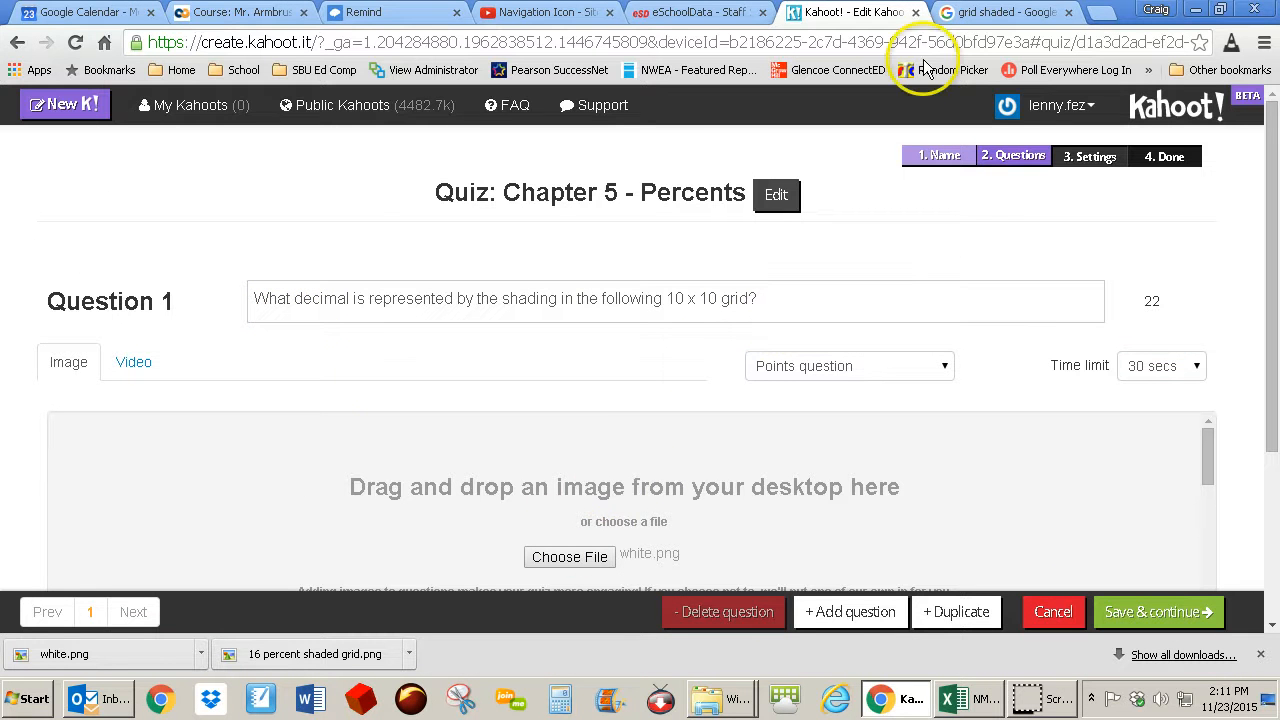
Step: In the "grid shaded" image results, view the light blue 10 x 10 percent grid as a full image
click(979, 13)
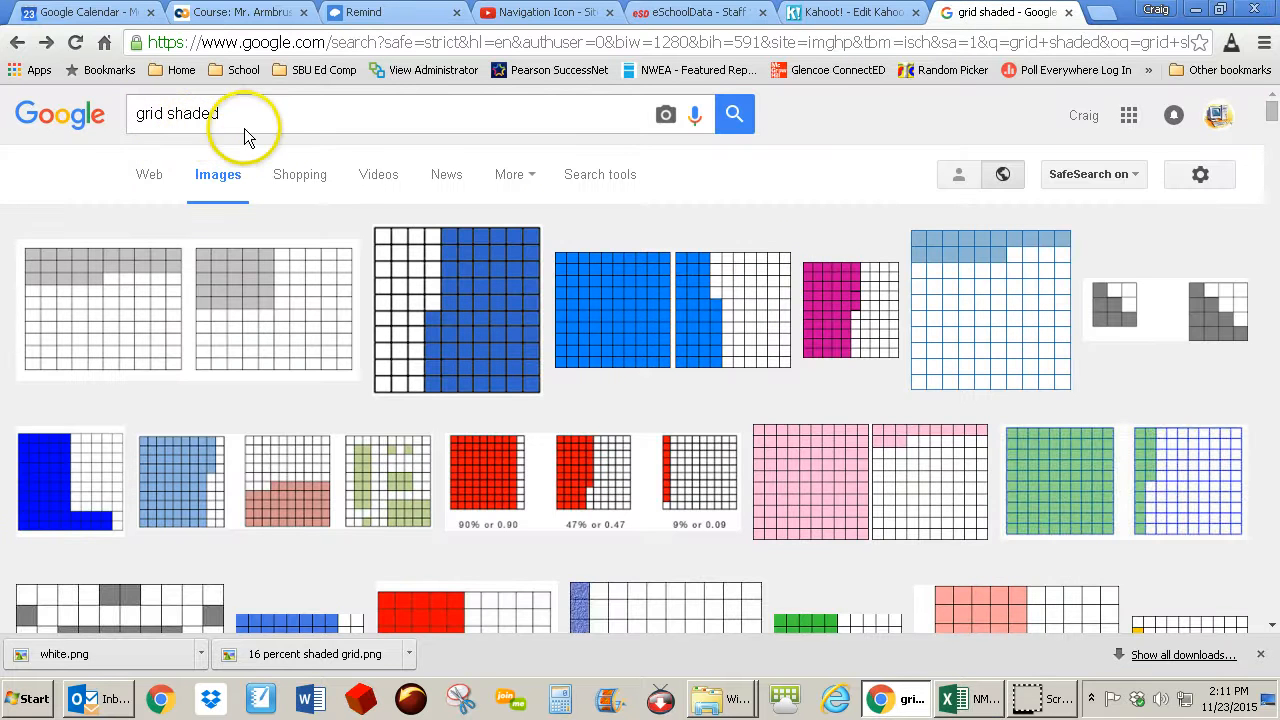
click(988, 313)
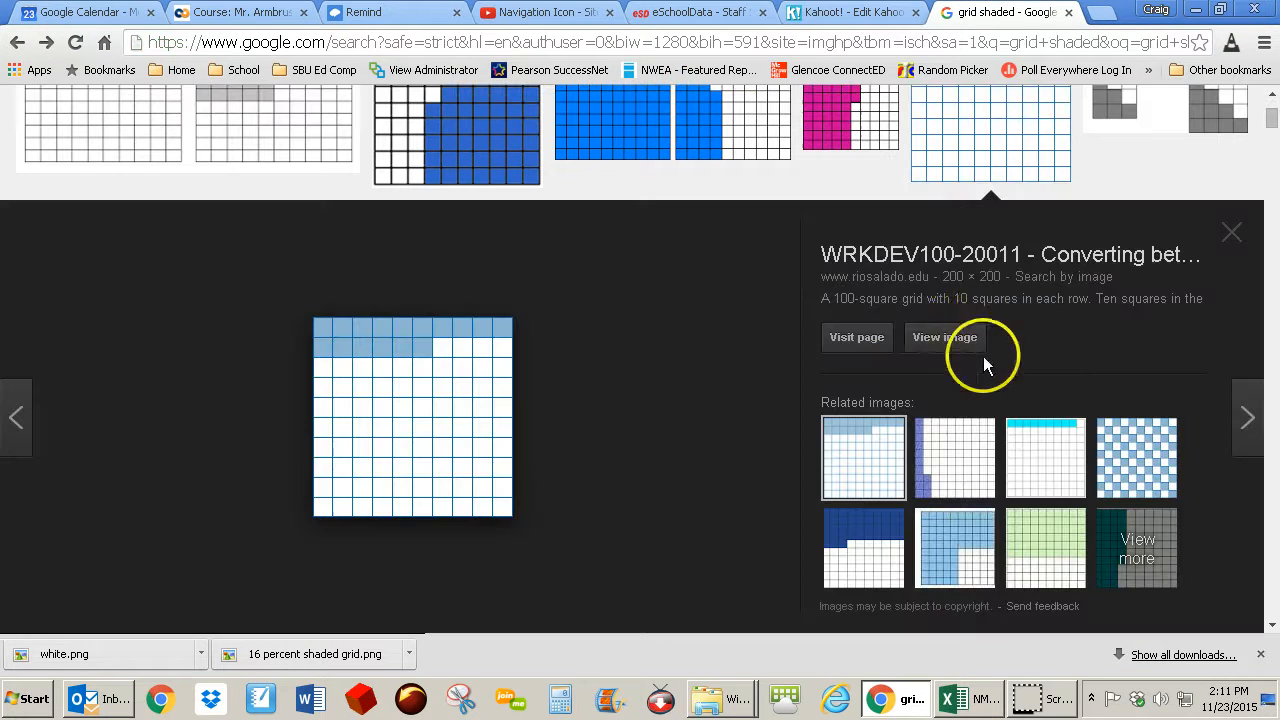
click(948, 338)
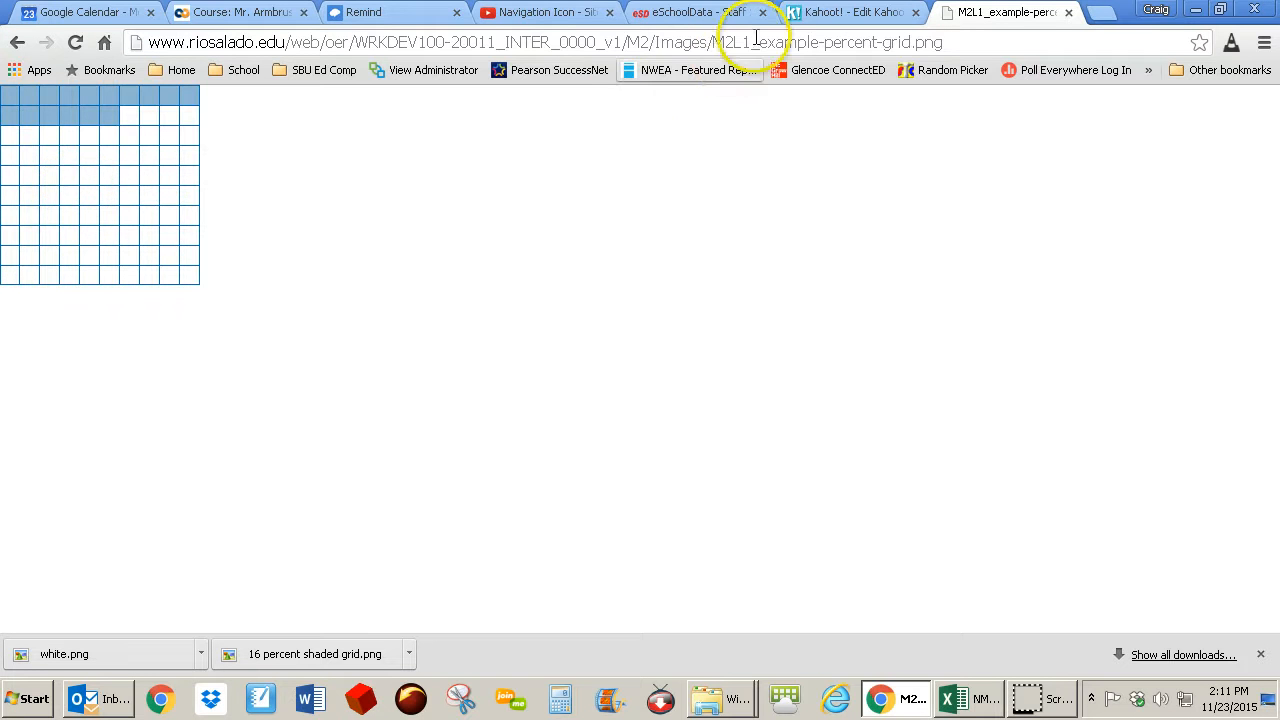
Step: Return to the Kahoot quiz editor and attach the "16 percent shaded grid" image to question 1
click(825, 14)
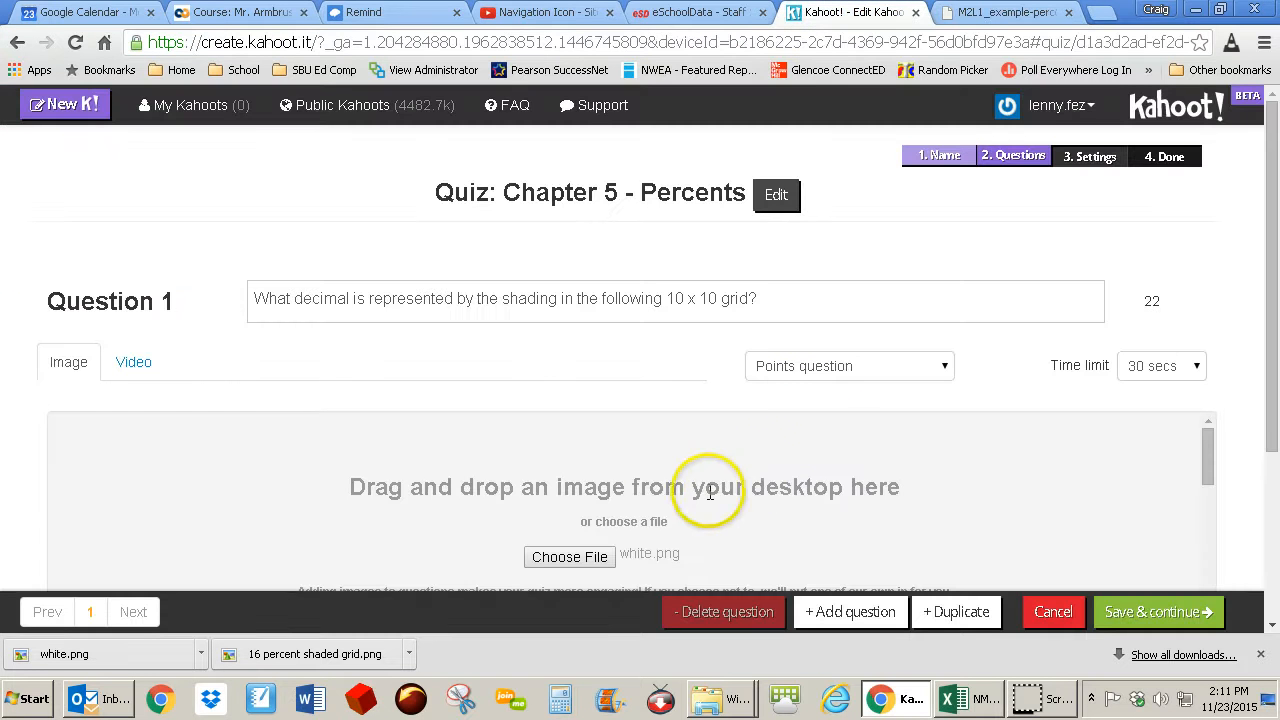
click(576, 563)
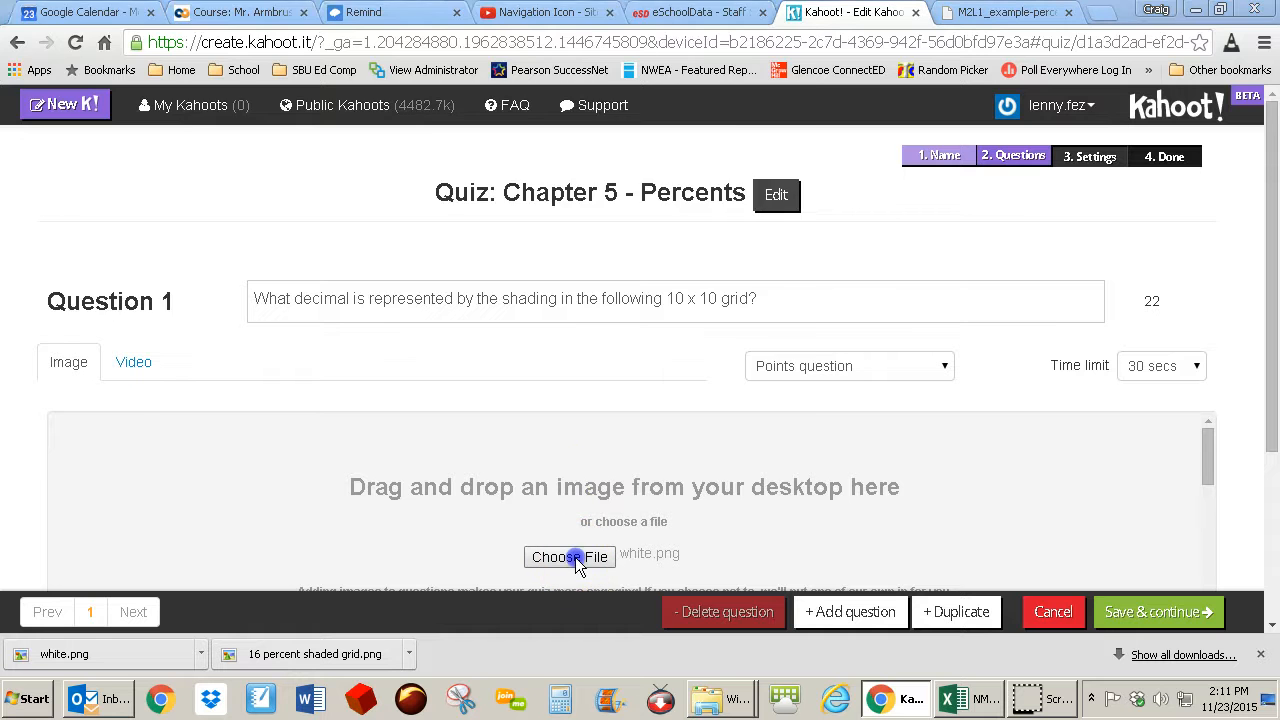
click(470, 132)
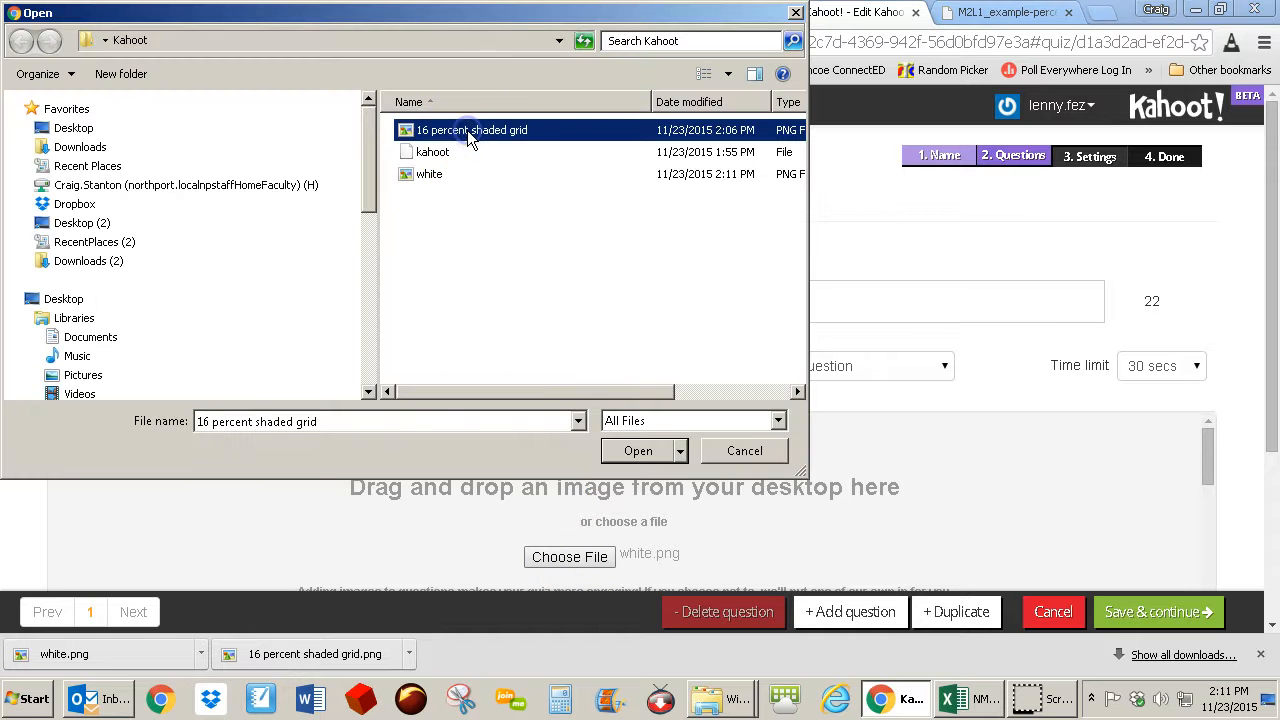
click(640, 452)
Step: Enter the answers .16, .84, .15 and .23 for question 1 and mark .16 as correct
scroll(740, 460, down, 1)
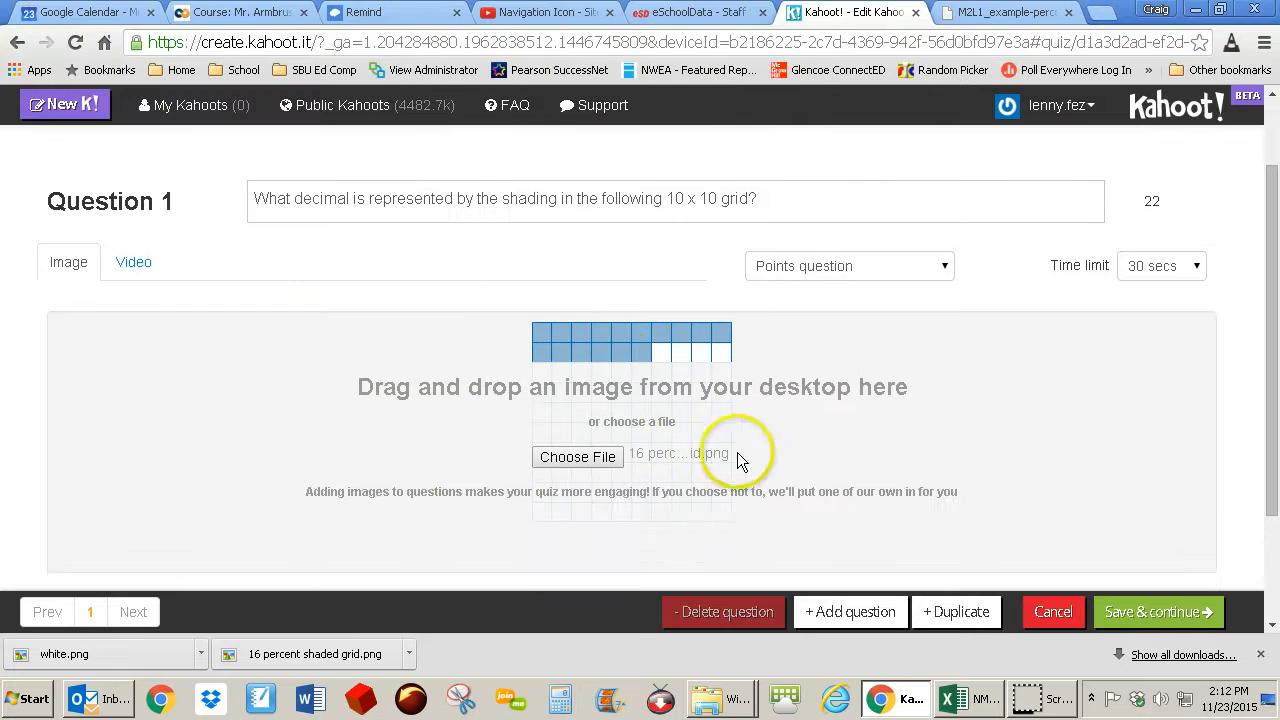
scroll(625, 375, down, 1)
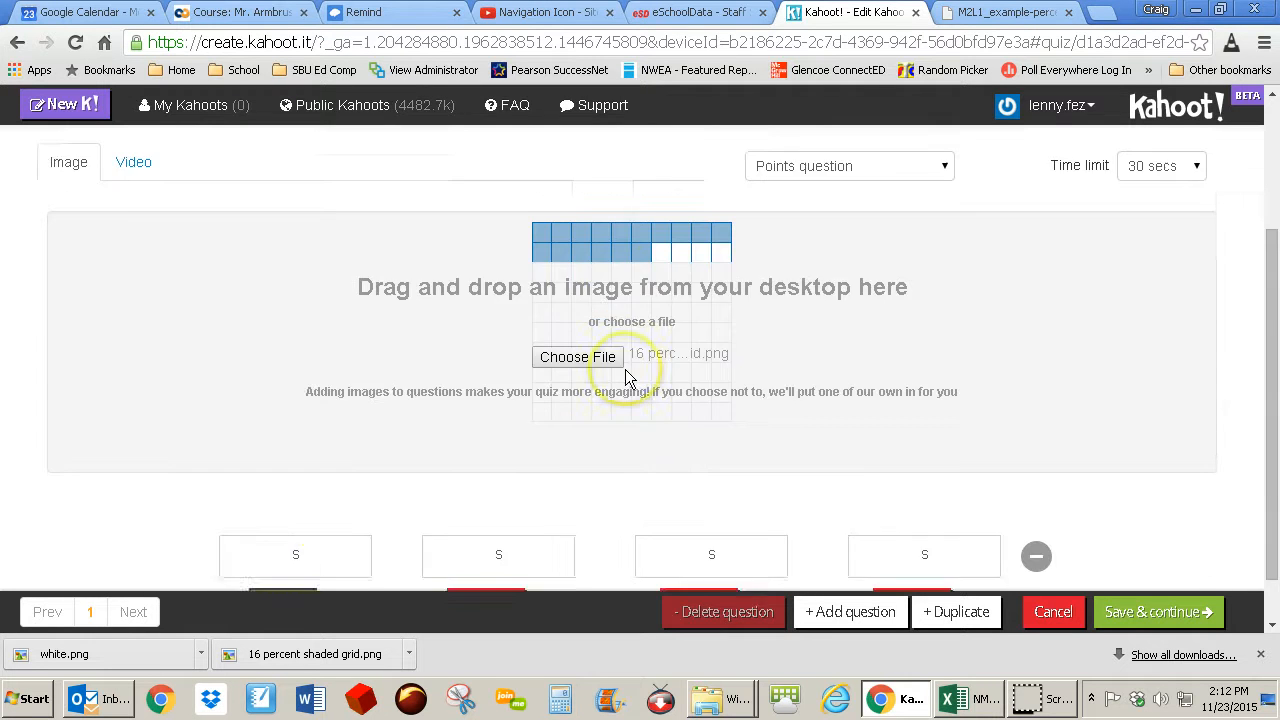
scroll(625, 375, down, 1)
click(305, 499)
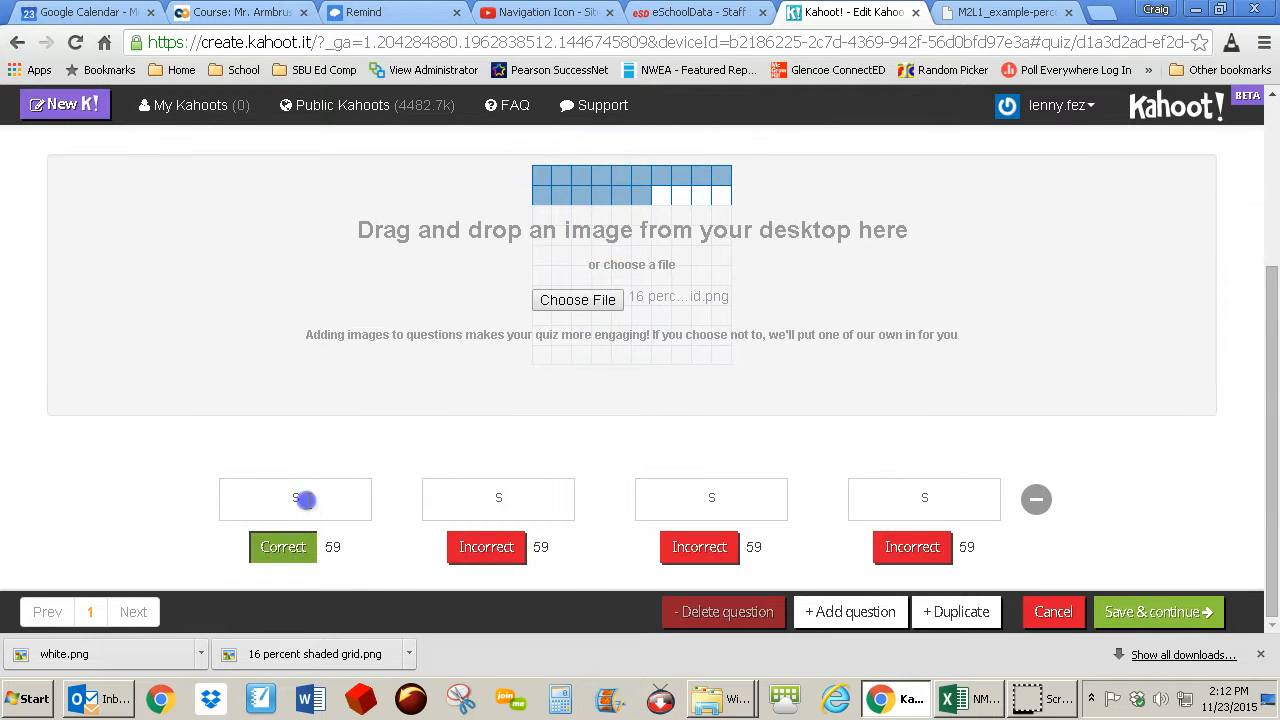
double_click(258, 499)
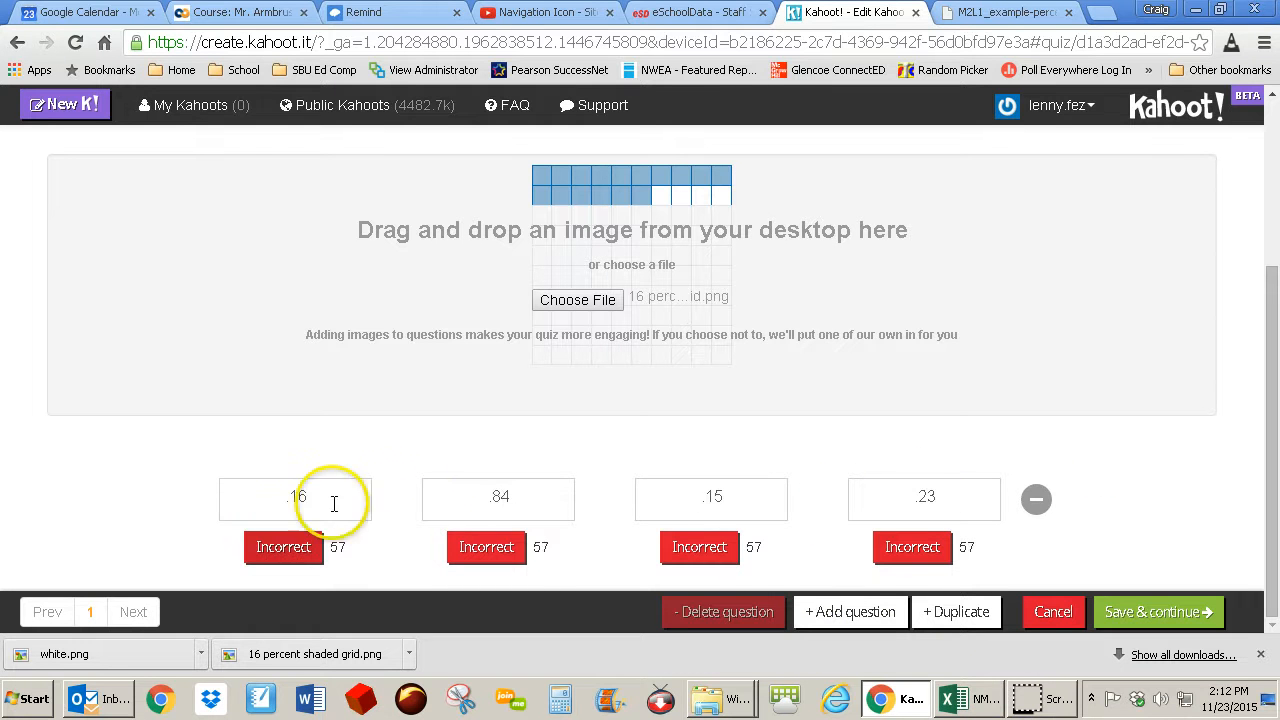
click(290, 552)
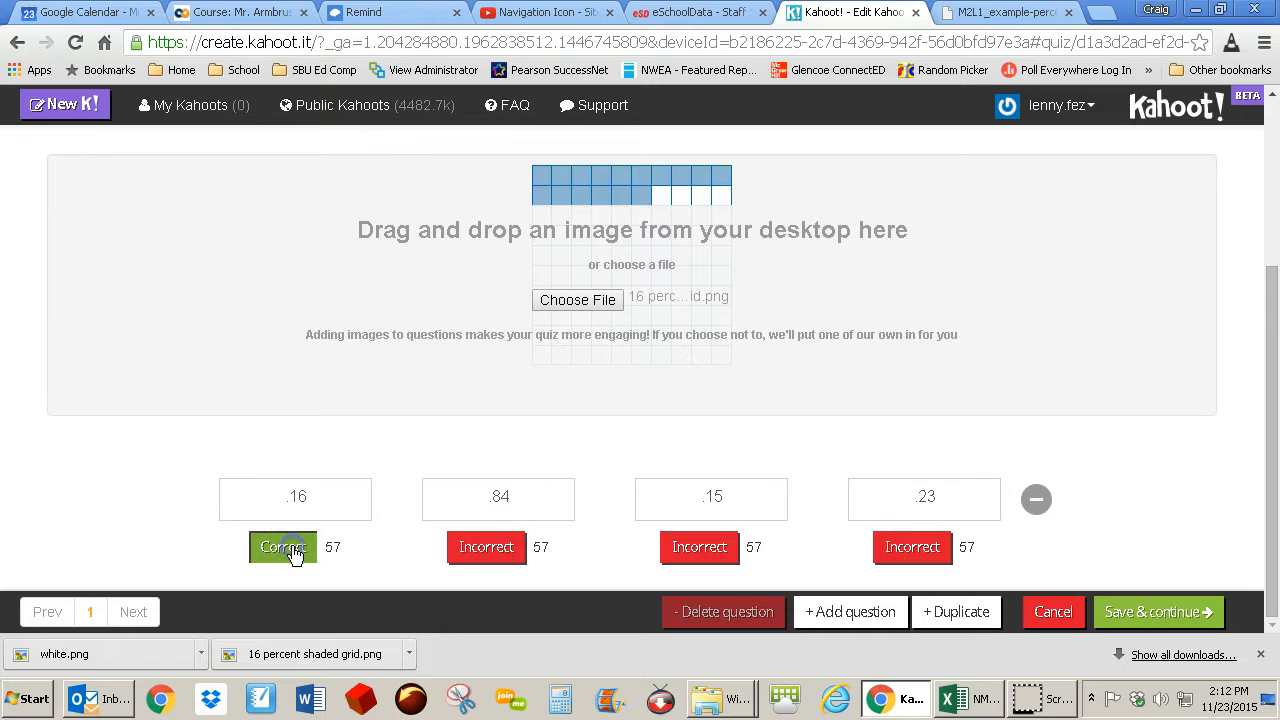
click(289, 498)
text(.)
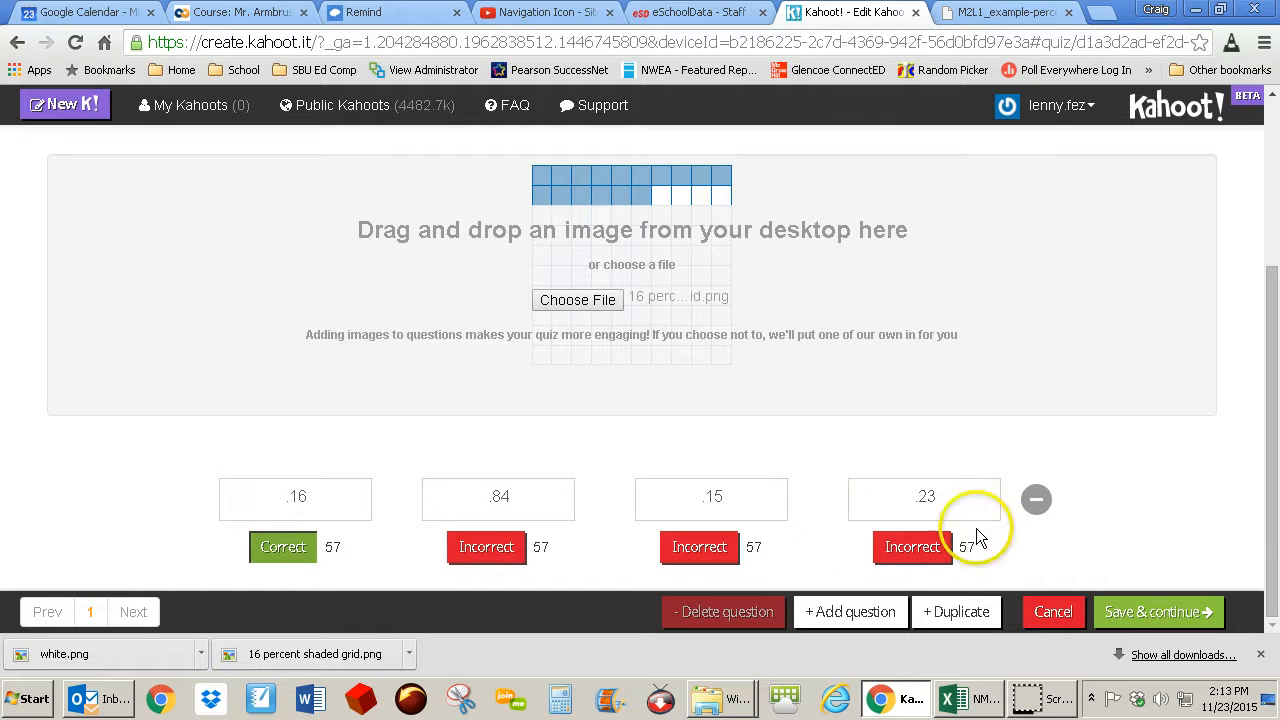
Step: Check over question 1 and add a second question to the quiz
scroll(695, 420, up, 1)
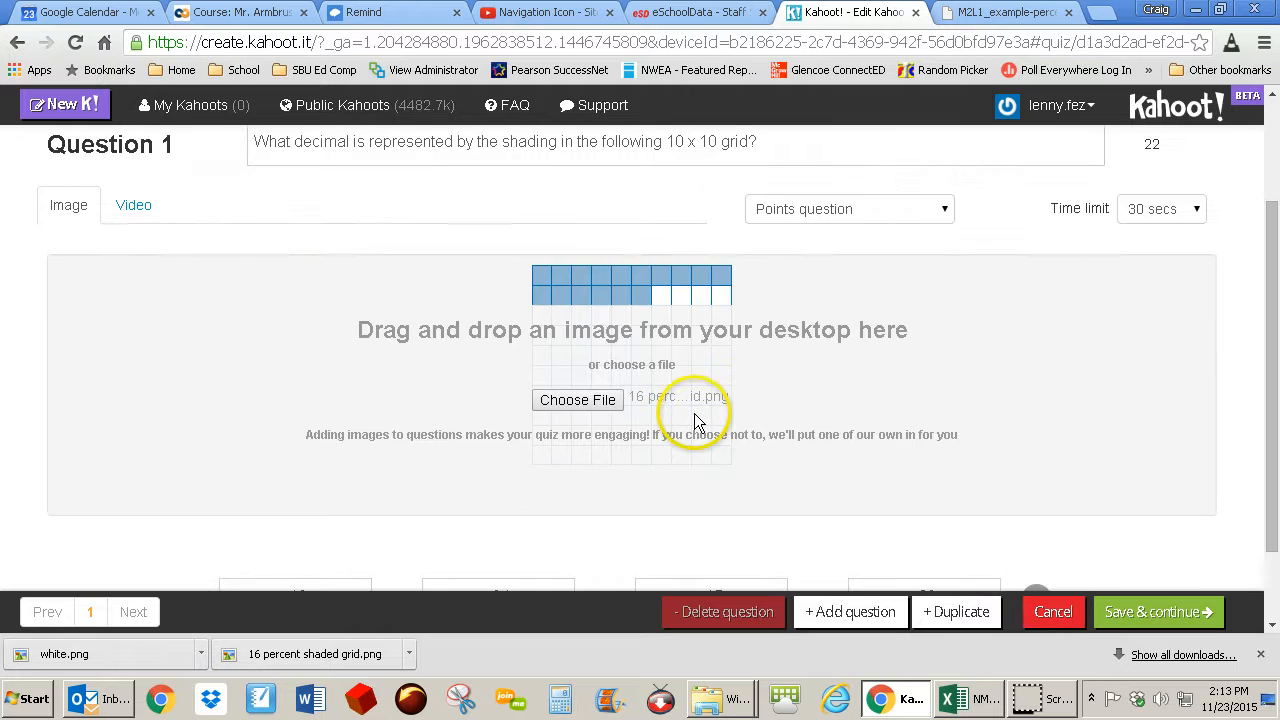
scroll(695, 420, up, 1)
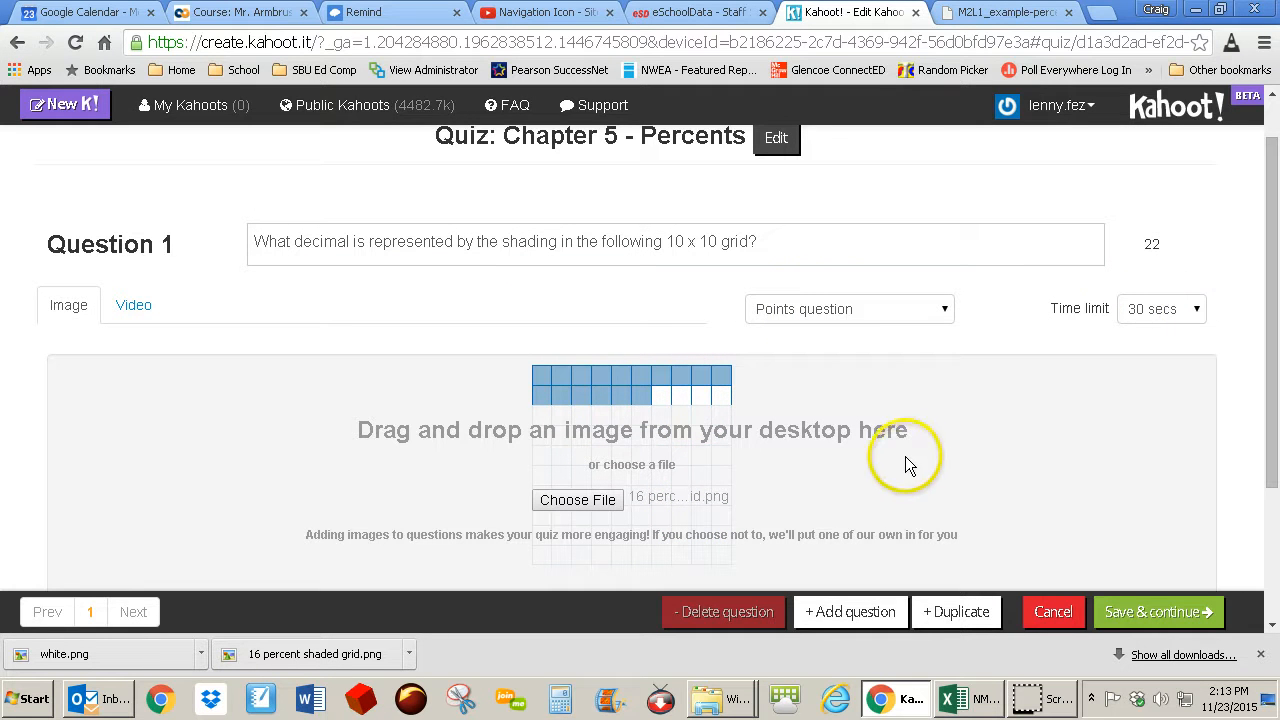
scroll(905, 456, down, 2)
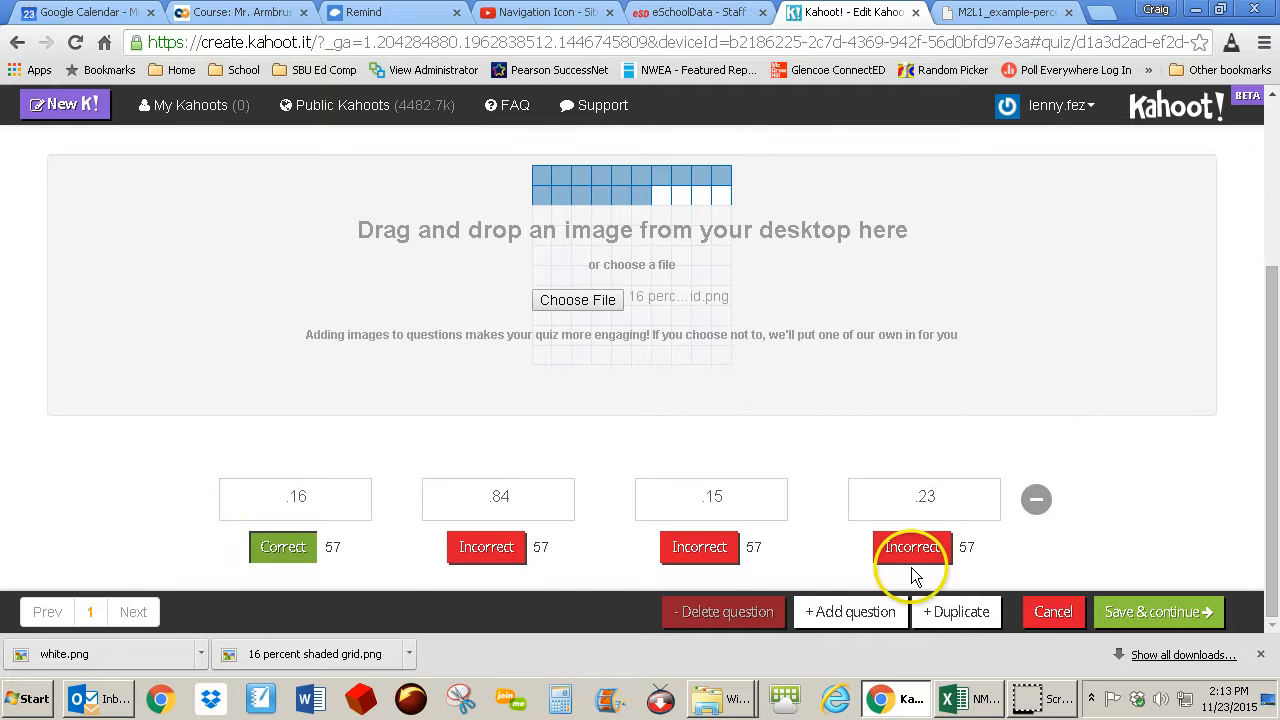
click(851, 612)
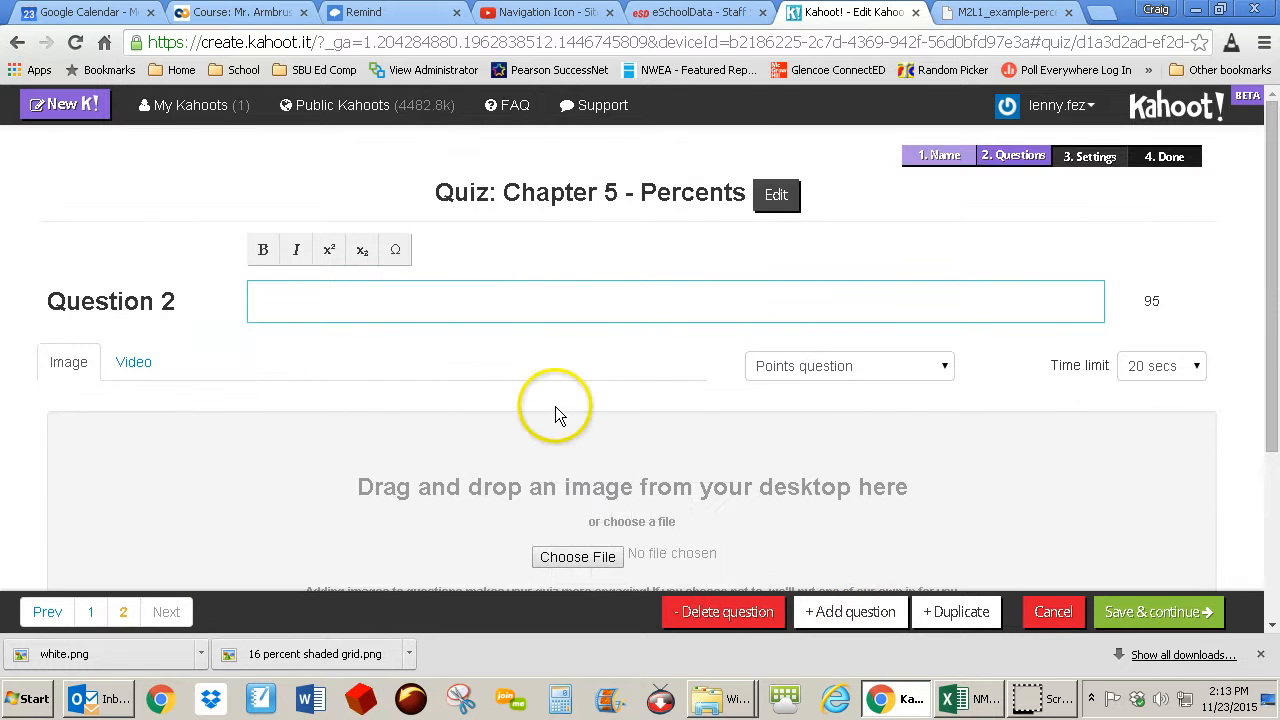
scroll(559, 406, down, 2)
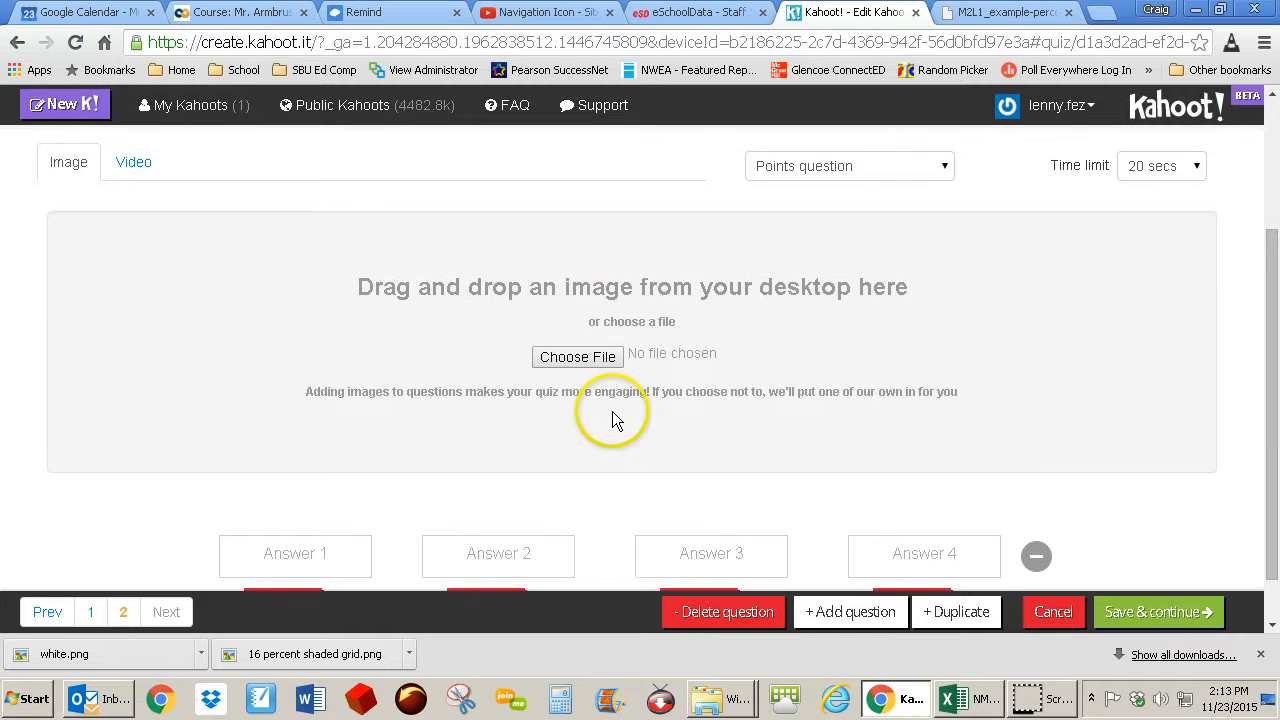
scroll(667, 432, up, 2)
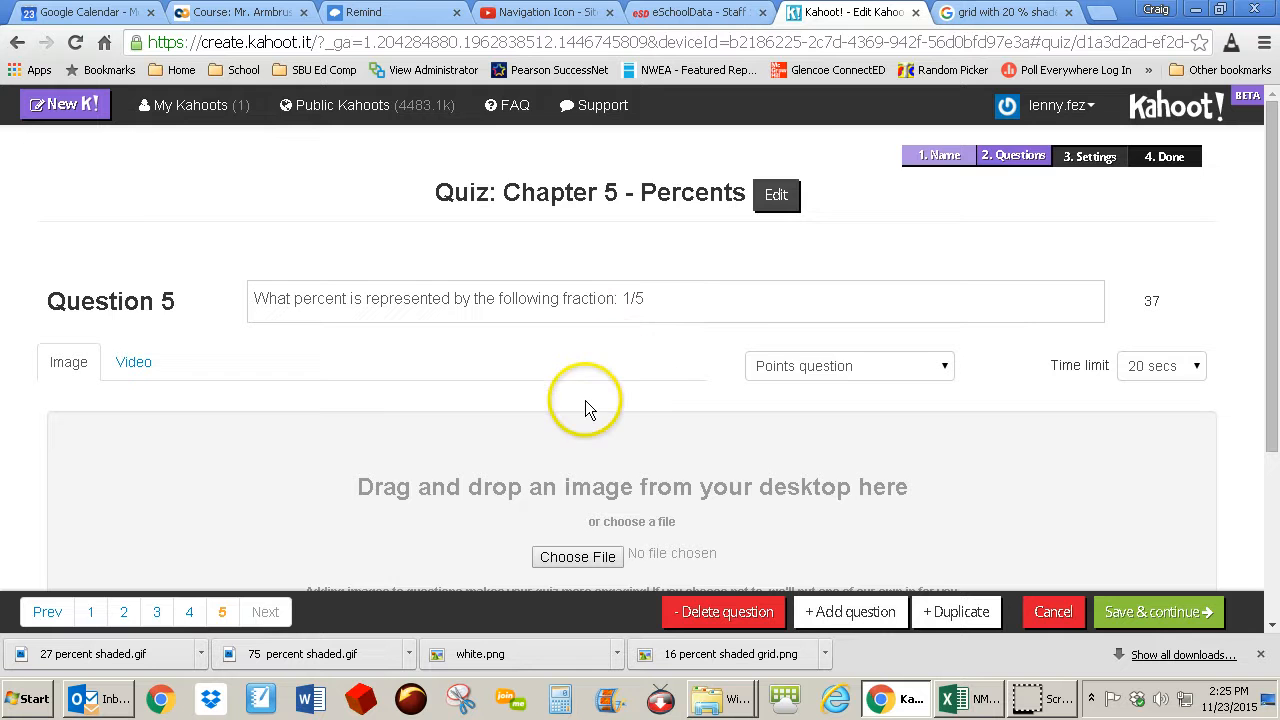
Step: Mark 20 % as the correct answer to question 5 about the fraction 1/5
scroll(585, 400, down, 1)
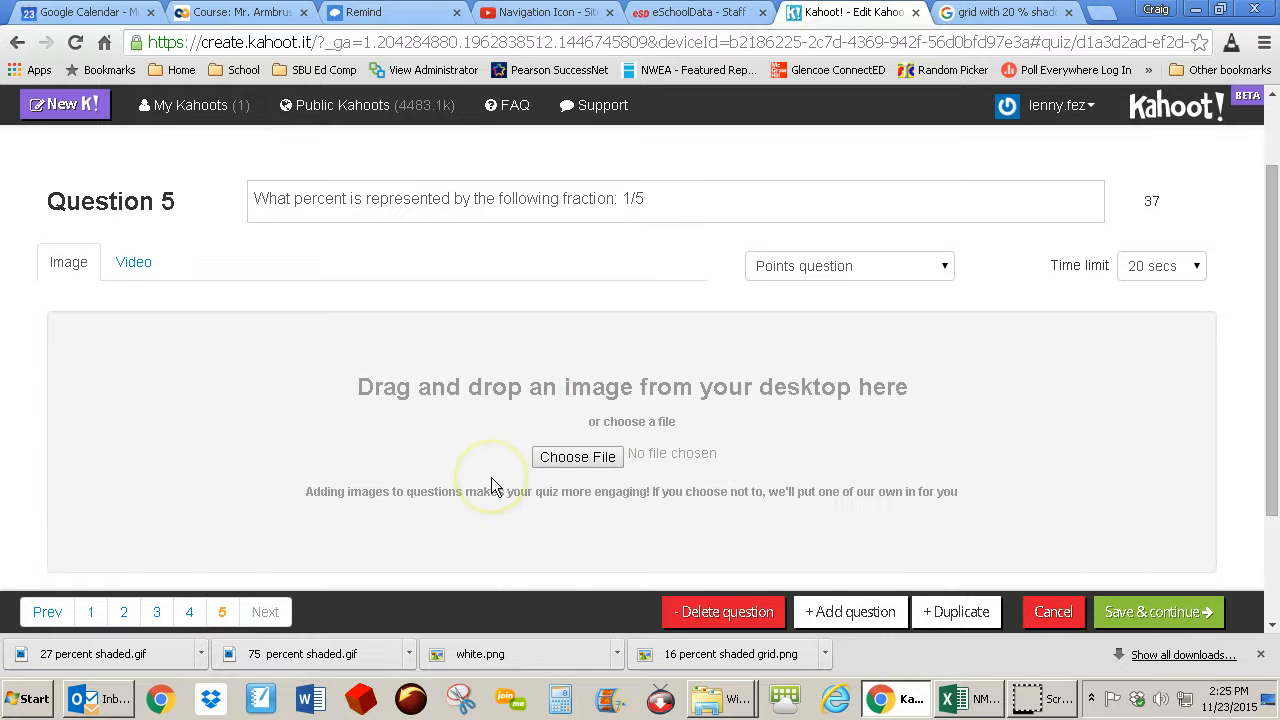
scroll(491, 477, down, 2)
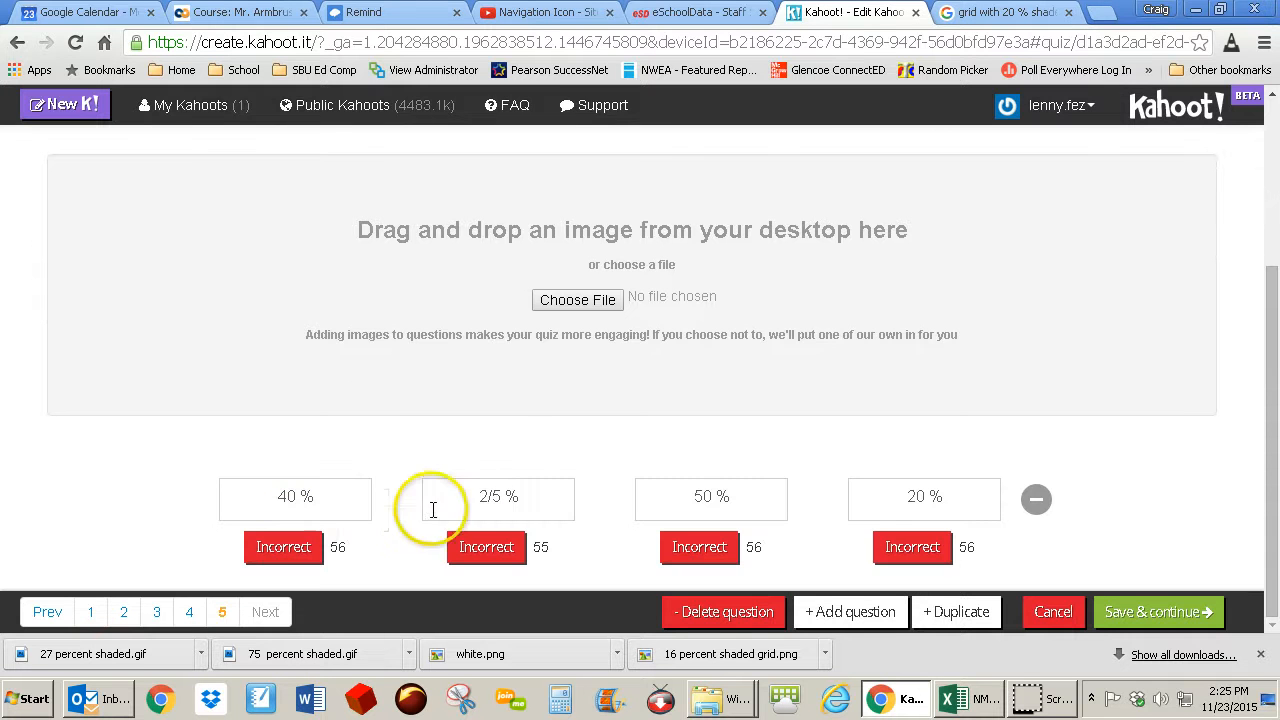
click(905, 547)
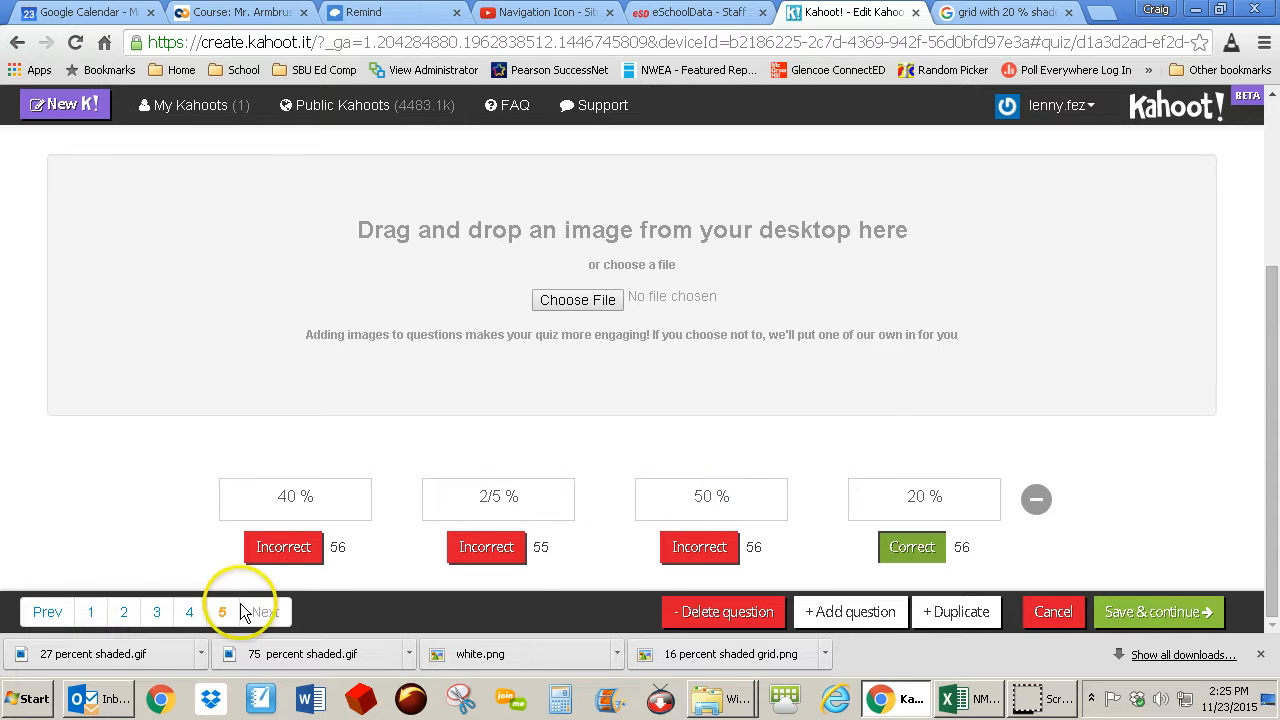
Step: Check question 2, return to question 5, and save the questions to continue to the re-order page
click(124, 612)
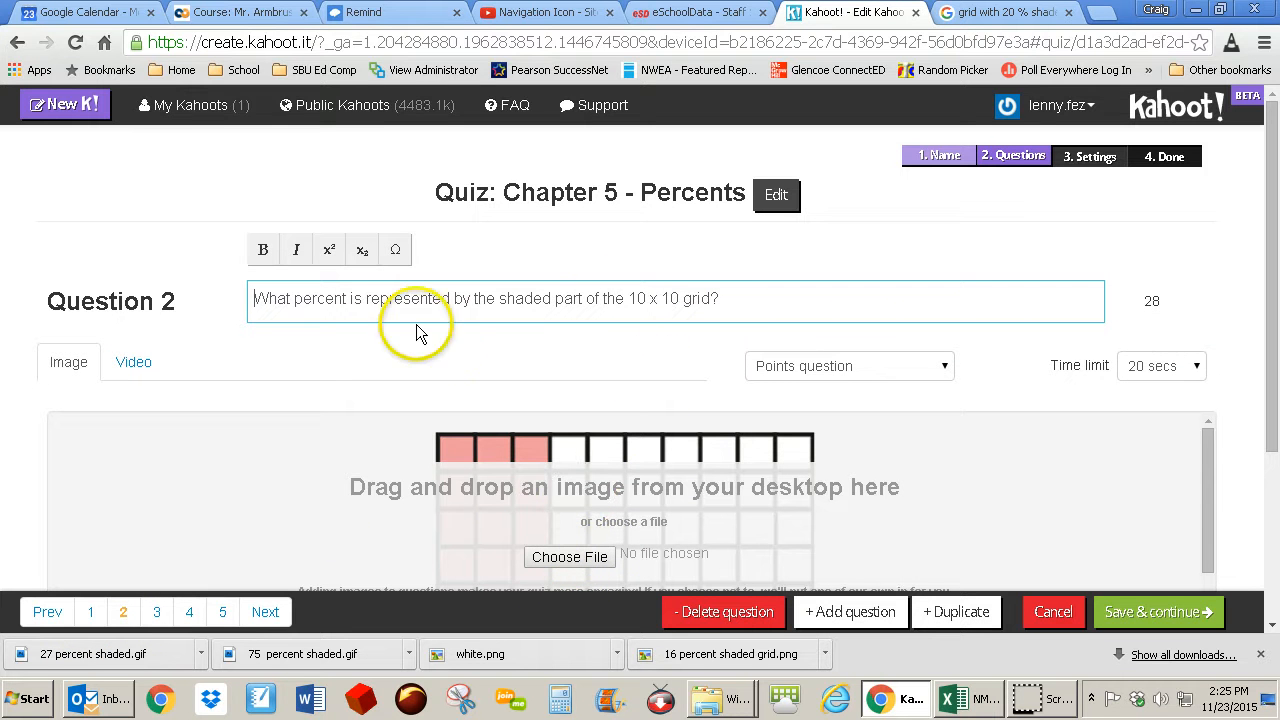
click(222, 612)
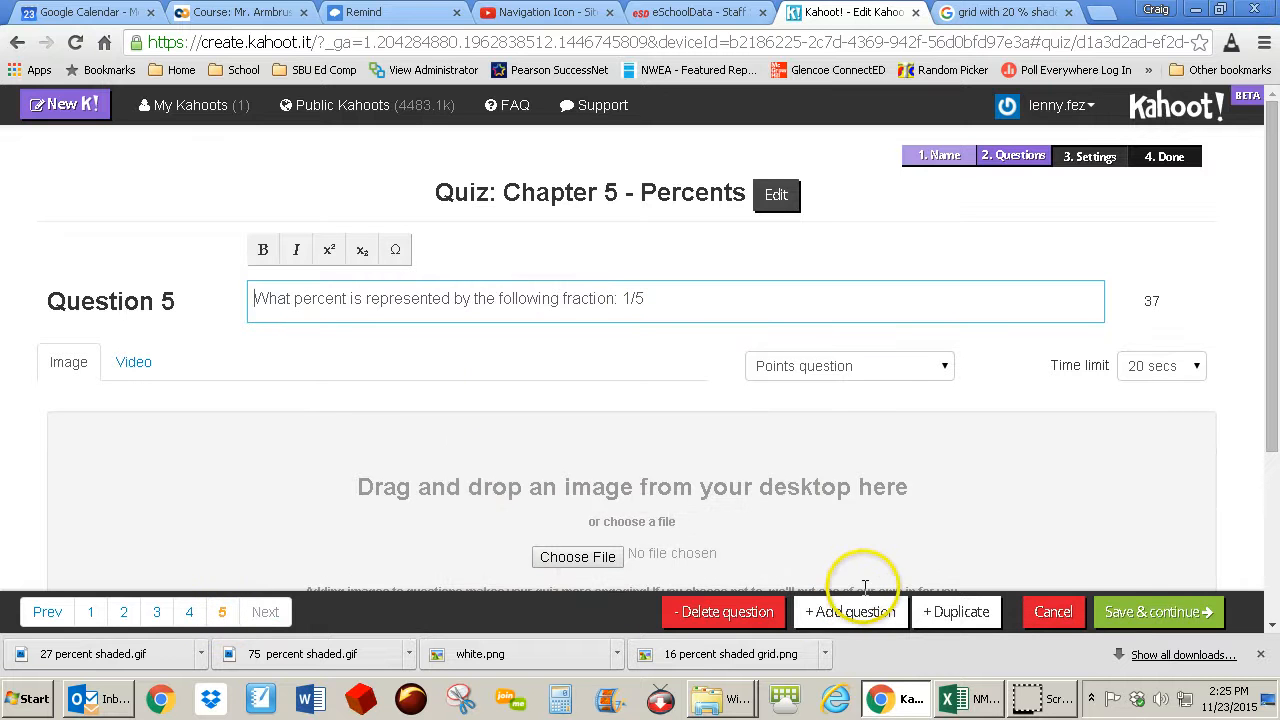
click(1150, 615)
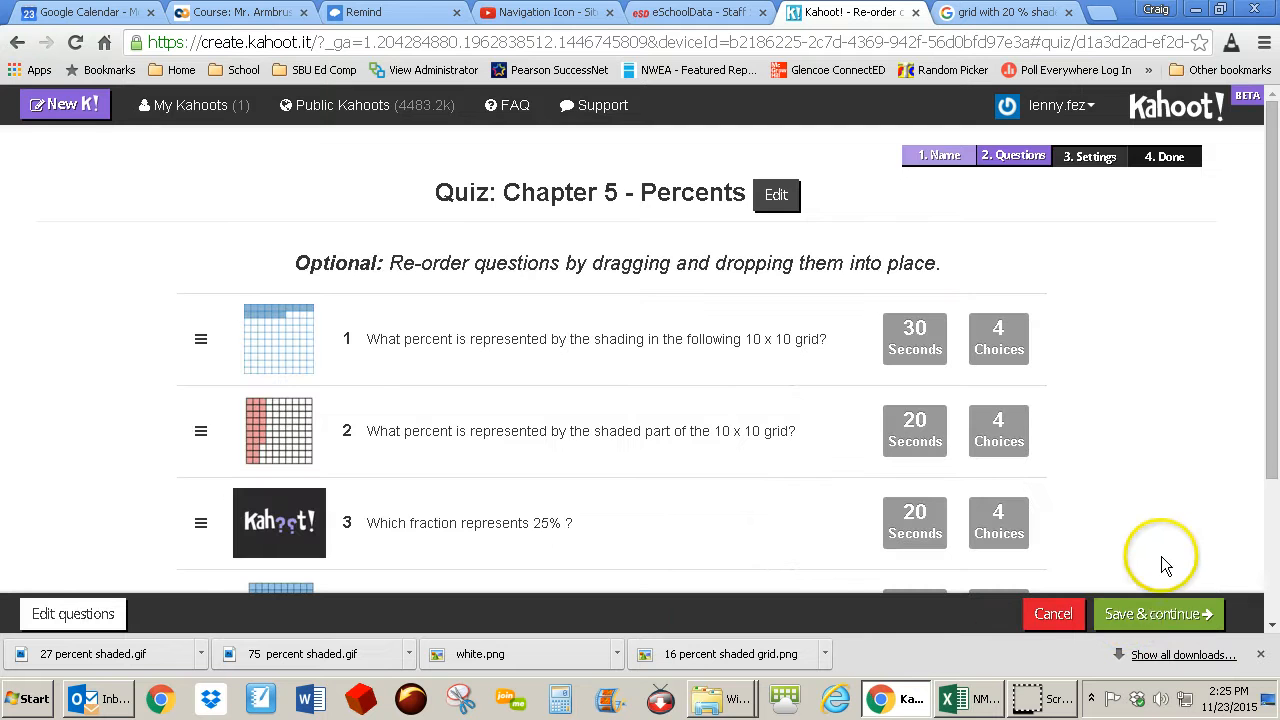
Step: Review the order, images, time limits and number of choices of all five questions in the list
scroll(1167, 526, down, 2)
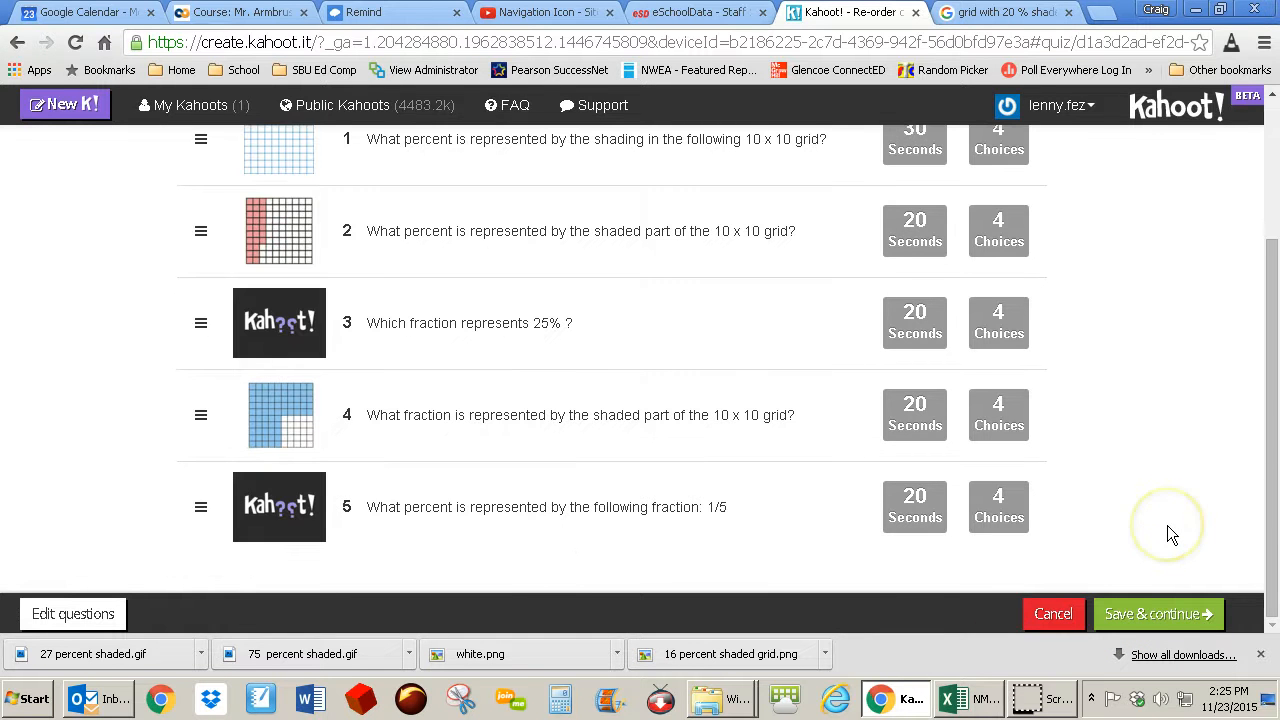
scroll(1167, 525, up, 2)
scroll(1167, 525, down, 1)
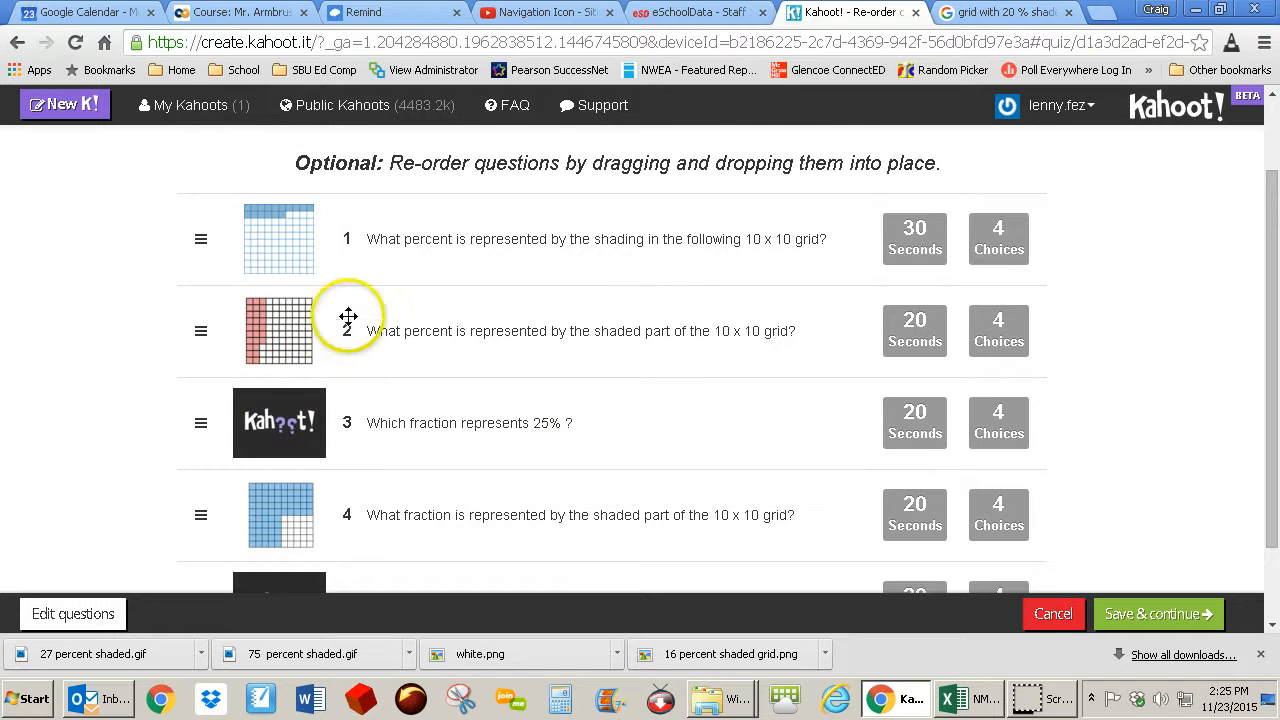
scroll(725, 452, up, 1)
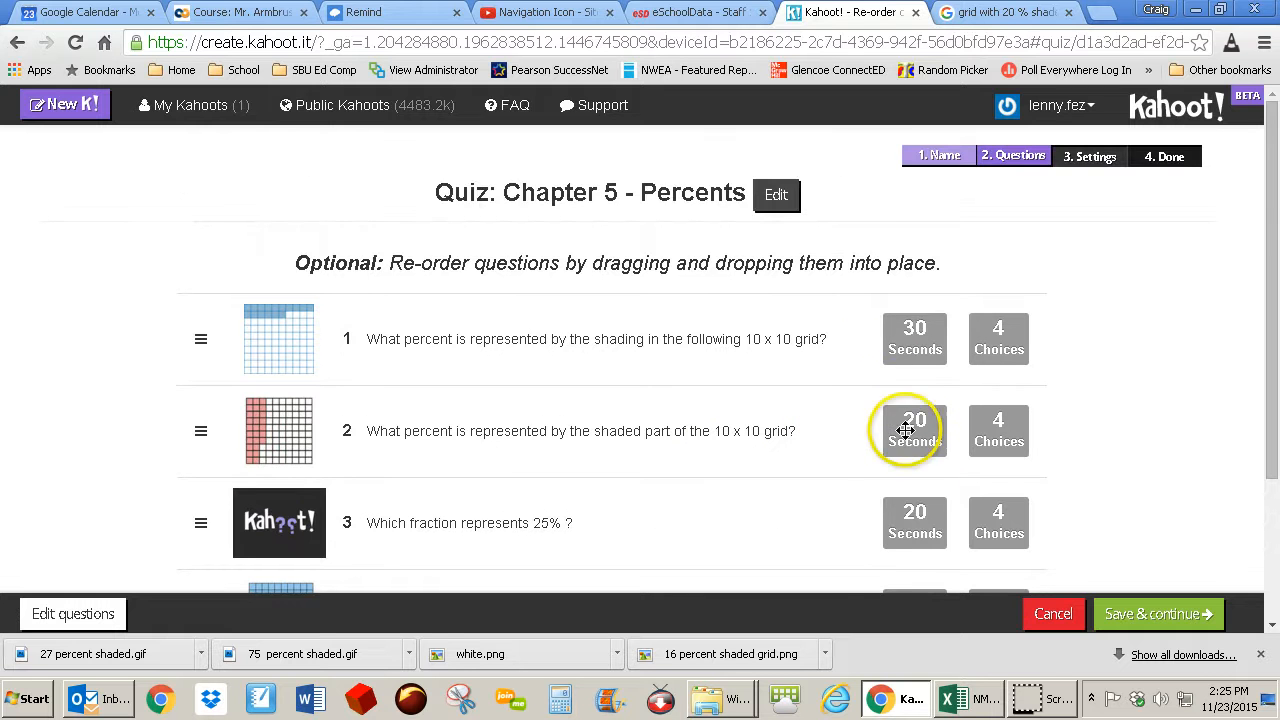
scroll(910, 530, down, 2)
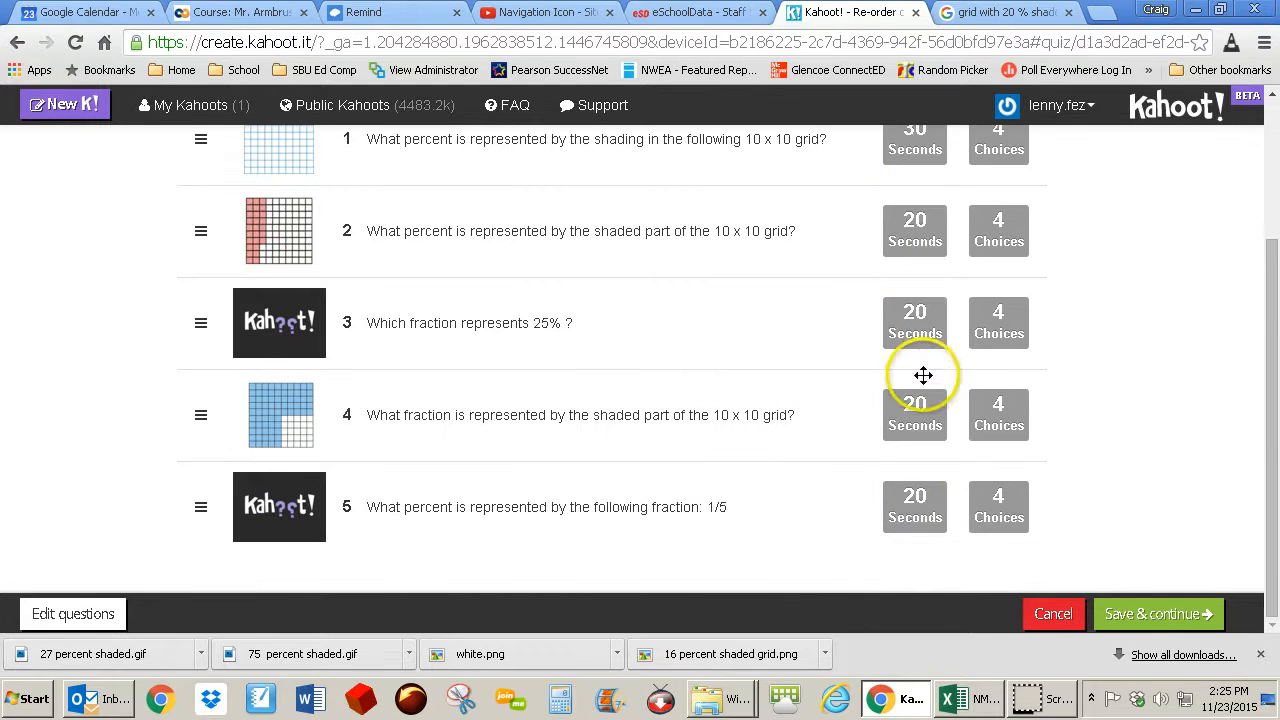
Step: Look over the question order once more and save it to continue to the quiz settings
scroll(943, 349, up, 2)
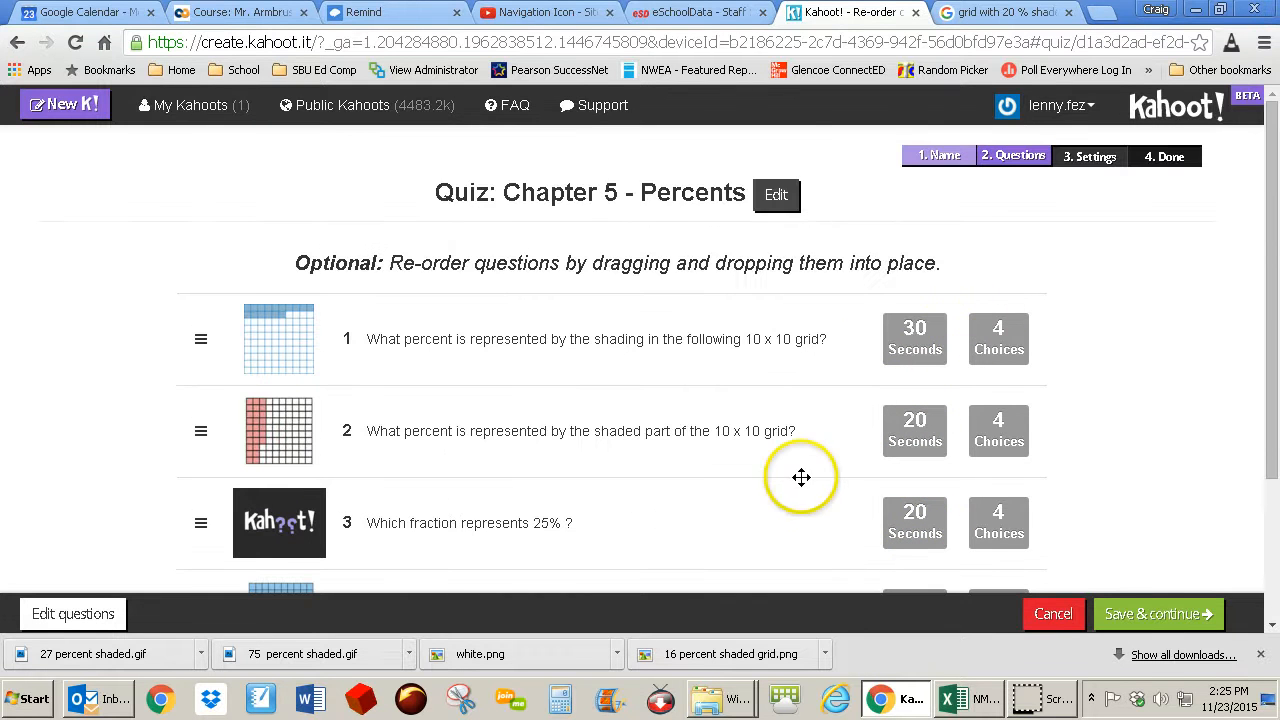
scroll(801, 477, down, 1)
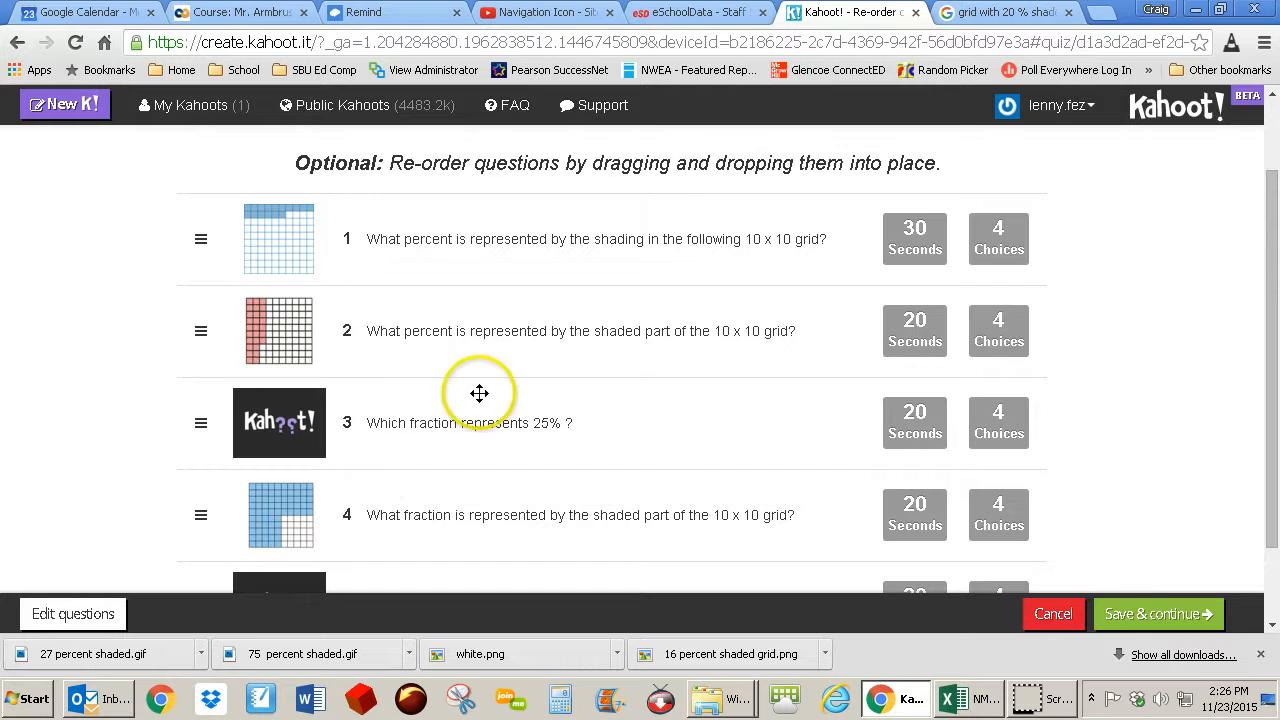
scroll(628, 476, down, 1)
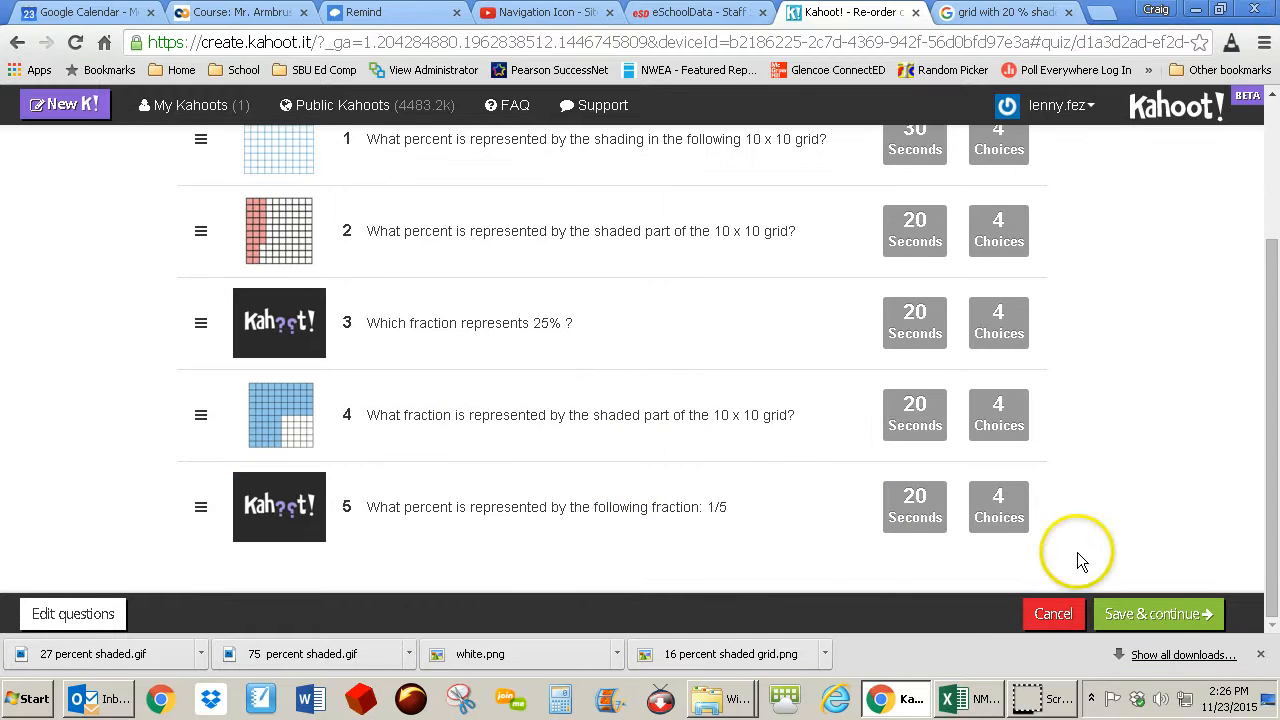
click(1155, 615)
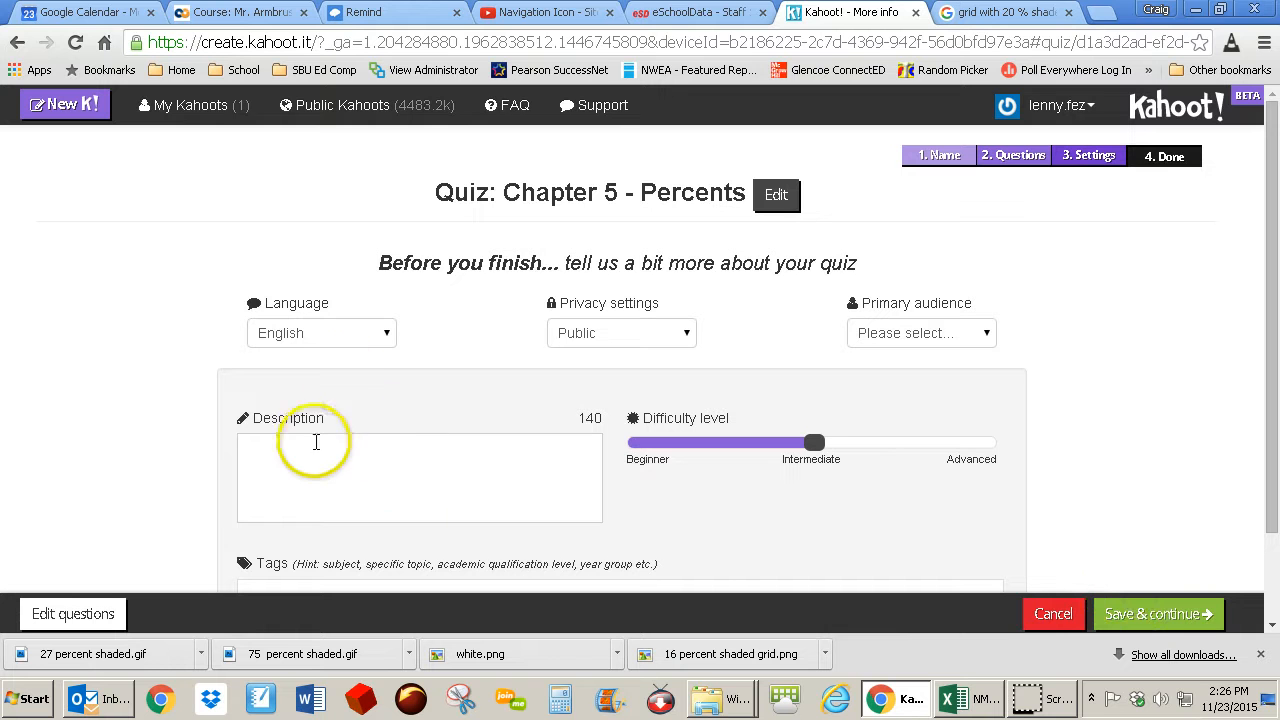
Step: Describe it as "This is a kahoot quiz about percents for sixth grade math.", tag it percent and 6th grade, and set audience School, difficulty Intermediate
click(311, 446)
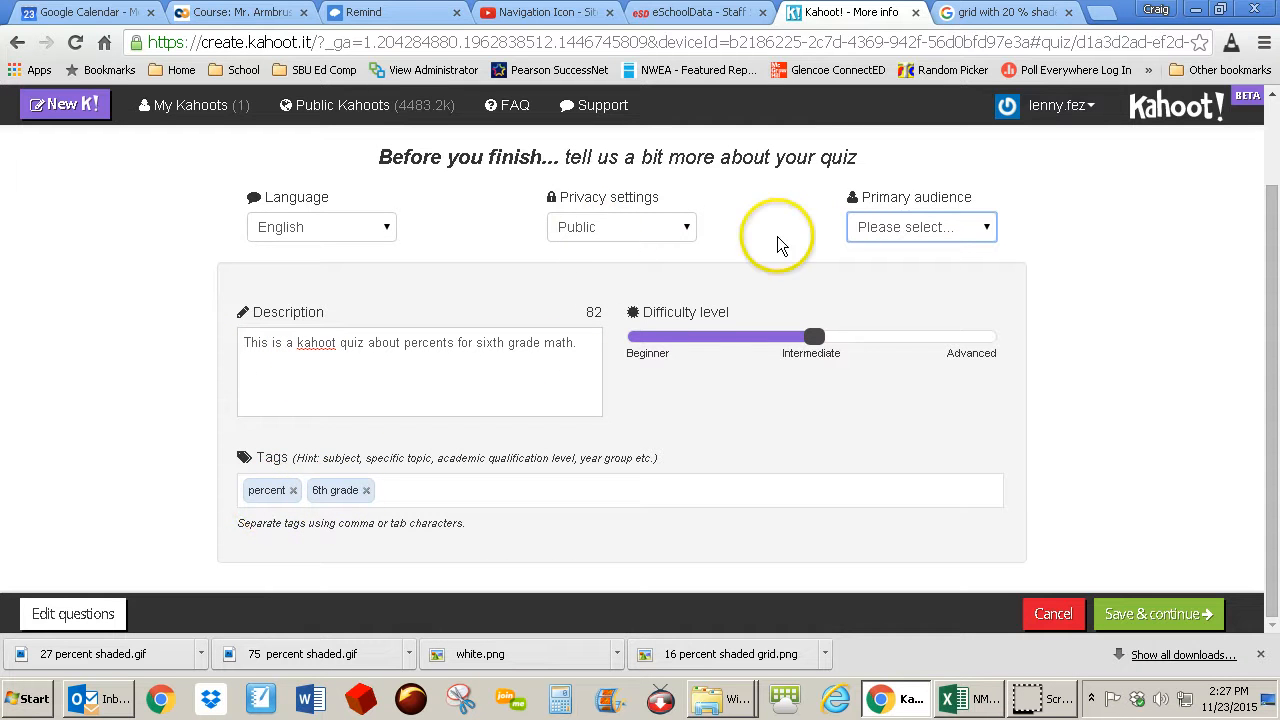
click(945, 230)
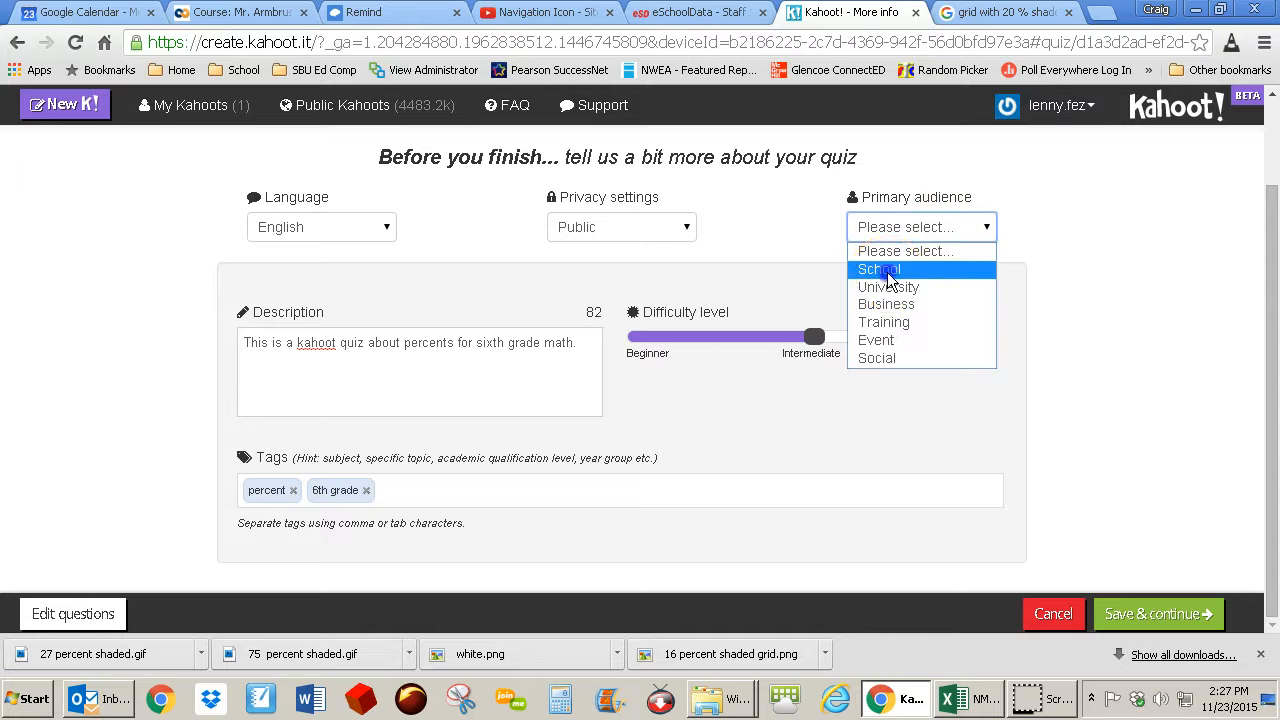
click(894, 270)
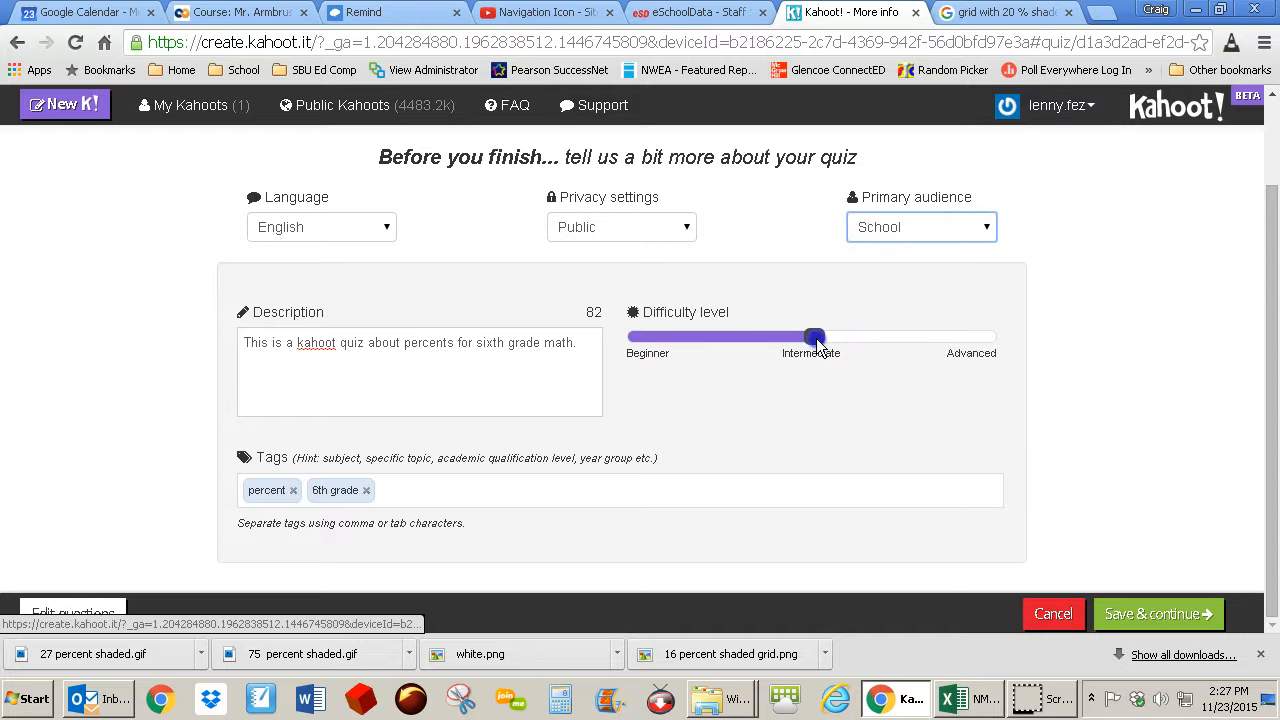
mouse_move(816, 341)
mouse_down()
mouse_move(701, 341)
mouse_move(891, 347)
mouse_move(743, 343)
mouse_move(820, 343)
mouse_up()
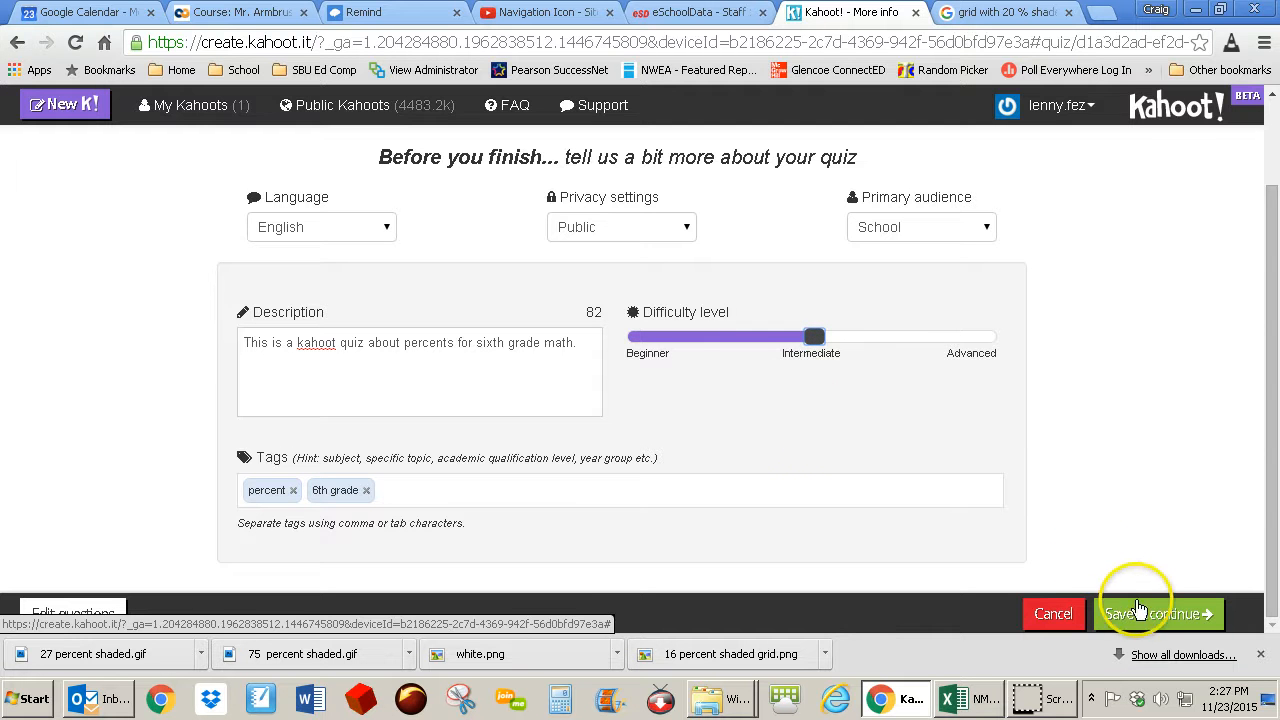
Step: Save the quiz settings and finish the quiz without a cover image or lobby video
click(1140, 614)
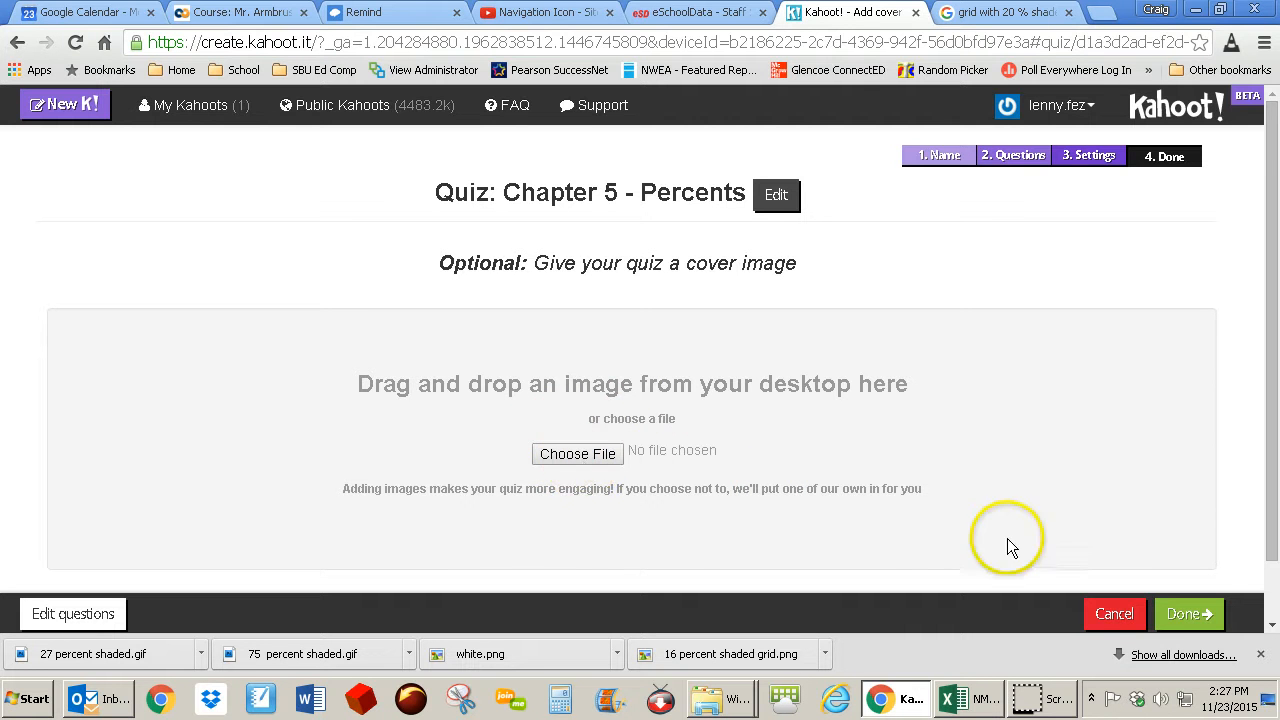
scroll(981, 519, down, 1)
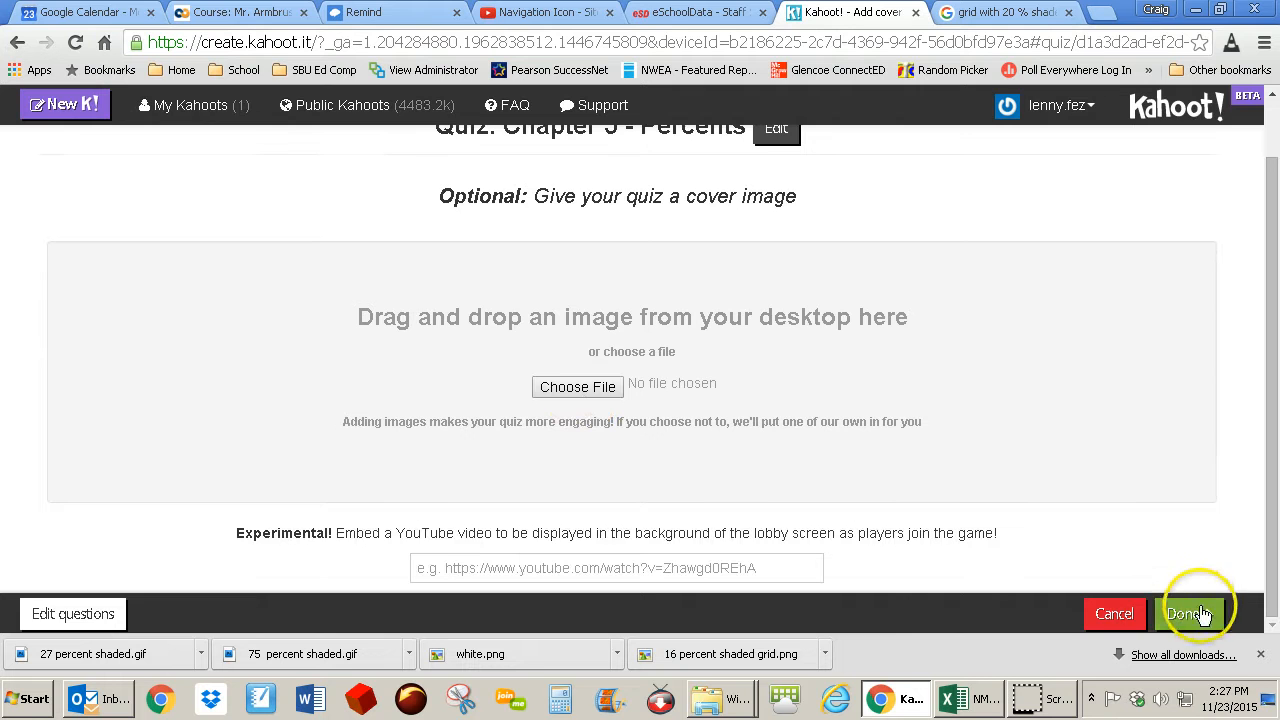
click(1200, 614)
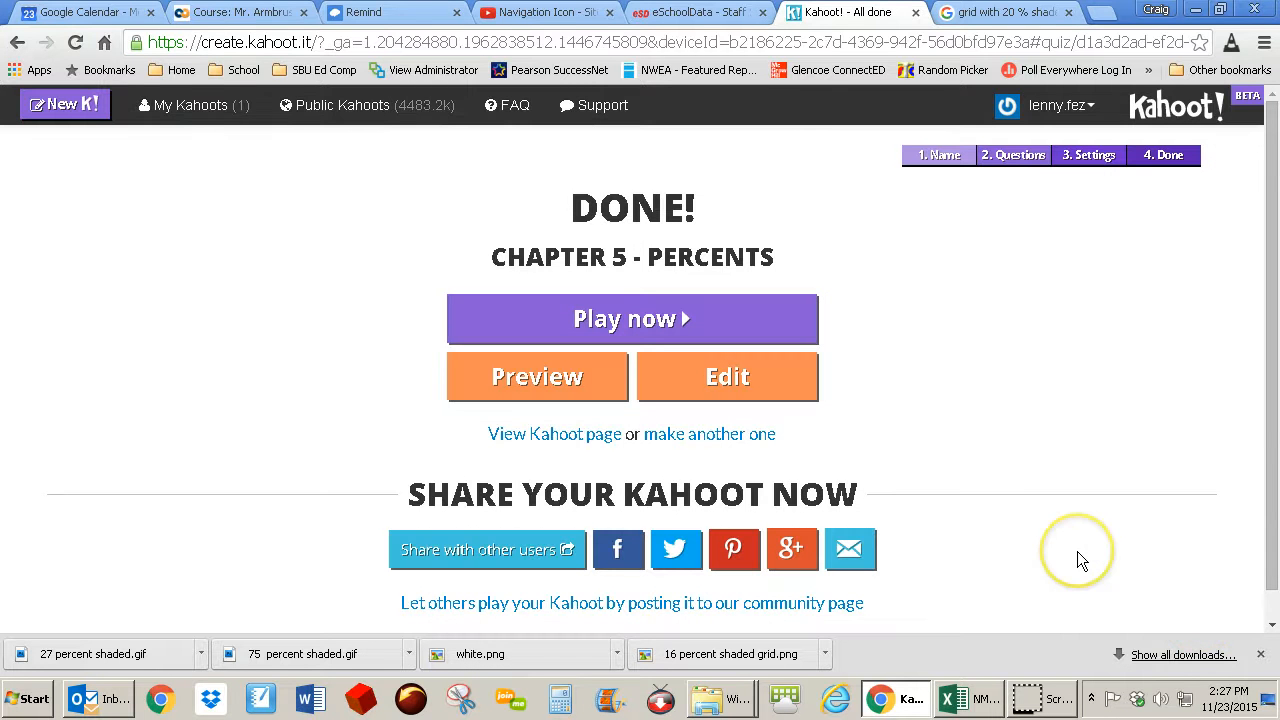
Step: Open the quiz preview, set the game PIN to display throughout, and launch the game
click(555, 388)
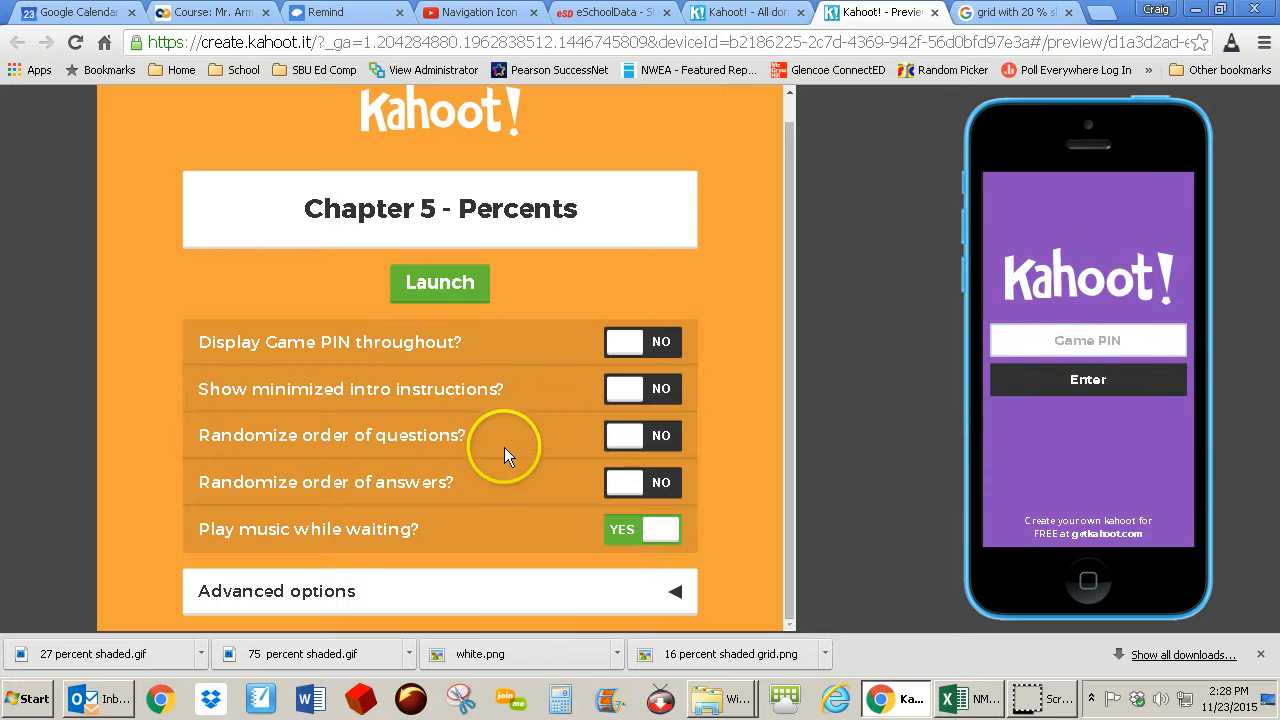
click(648, 352)
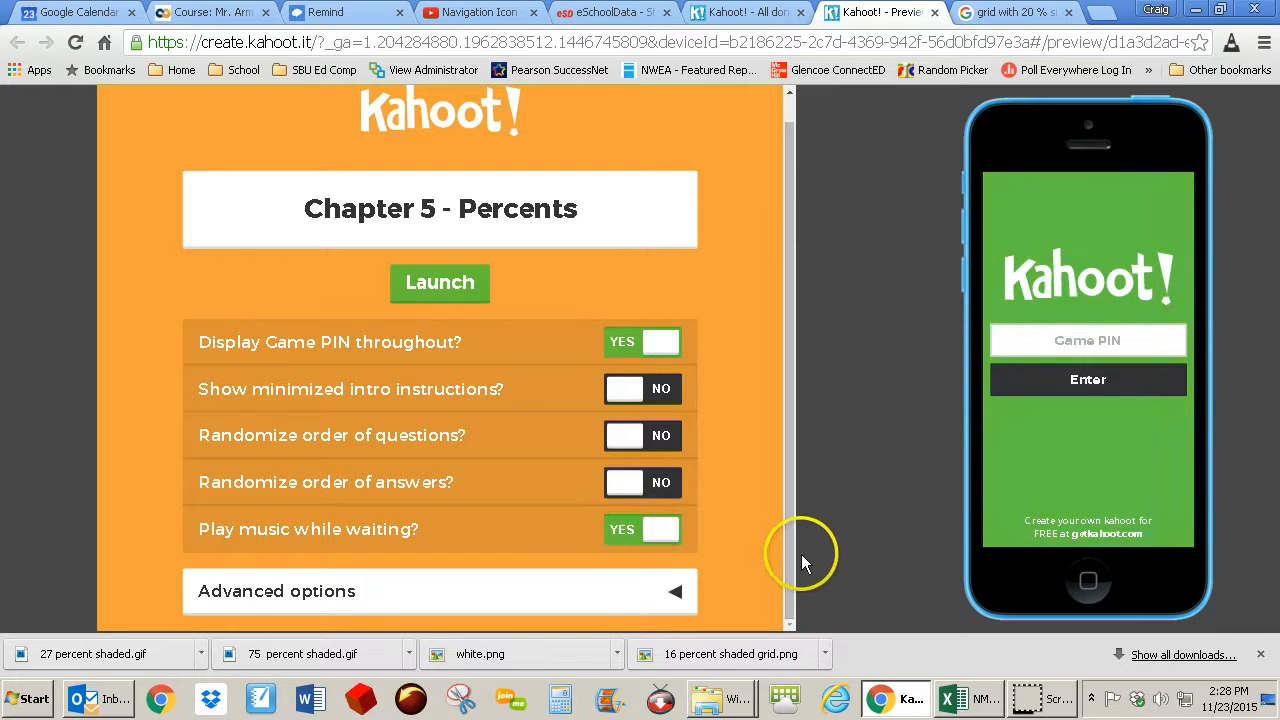
click(437, 290)
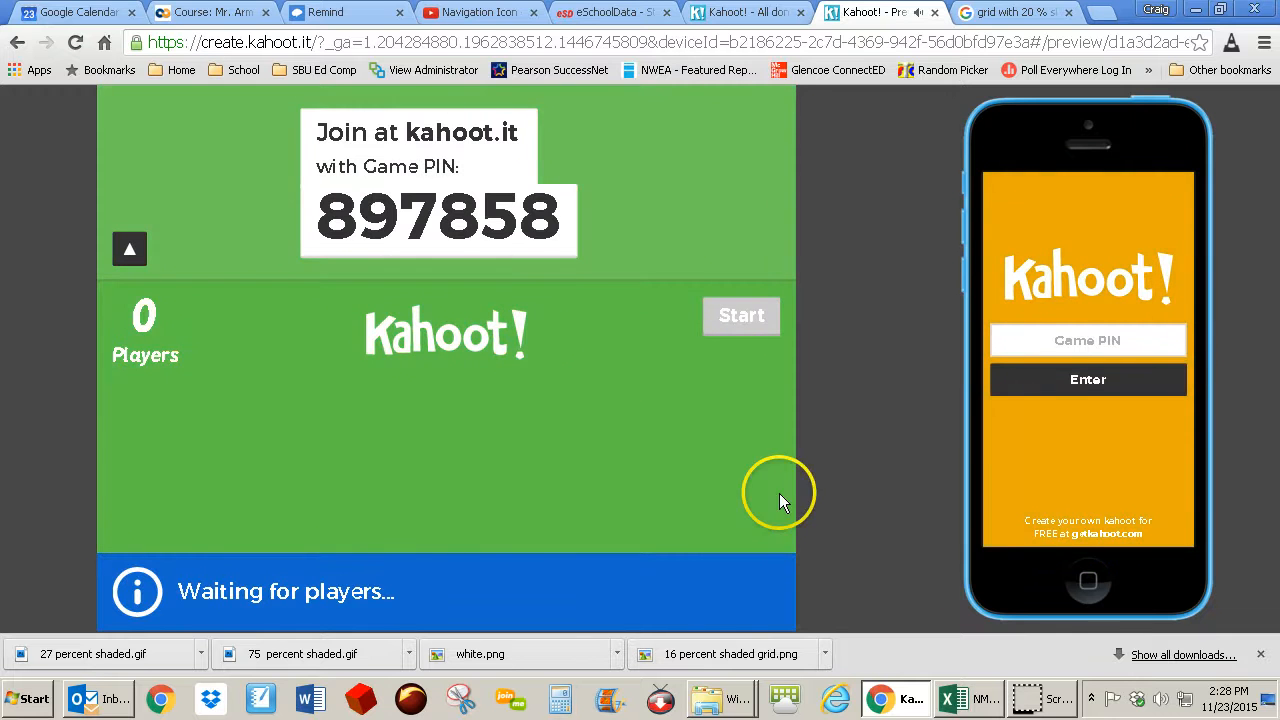
Step: Lower the computer's volume and join the game on the preview phone with the game PIN and the nickname "super team"
click(1162, 698)
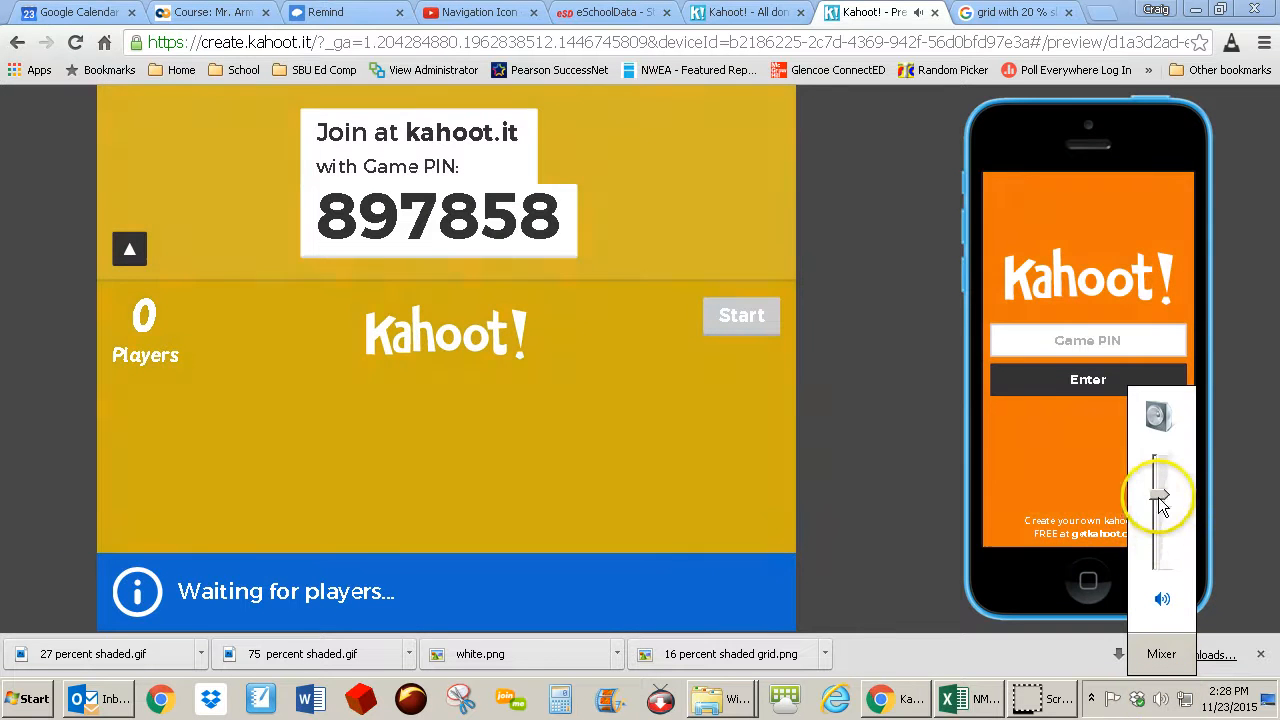
drag(1160, 497, 1160, 555)
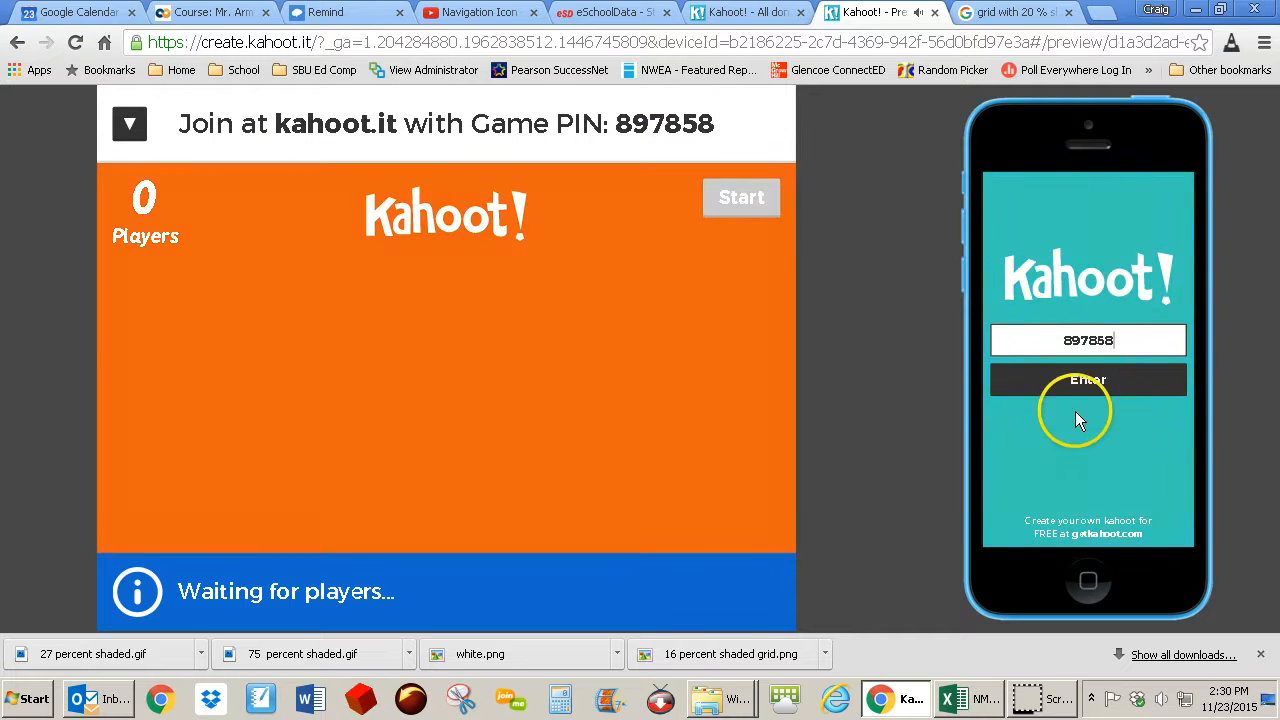
click(1085, 382)
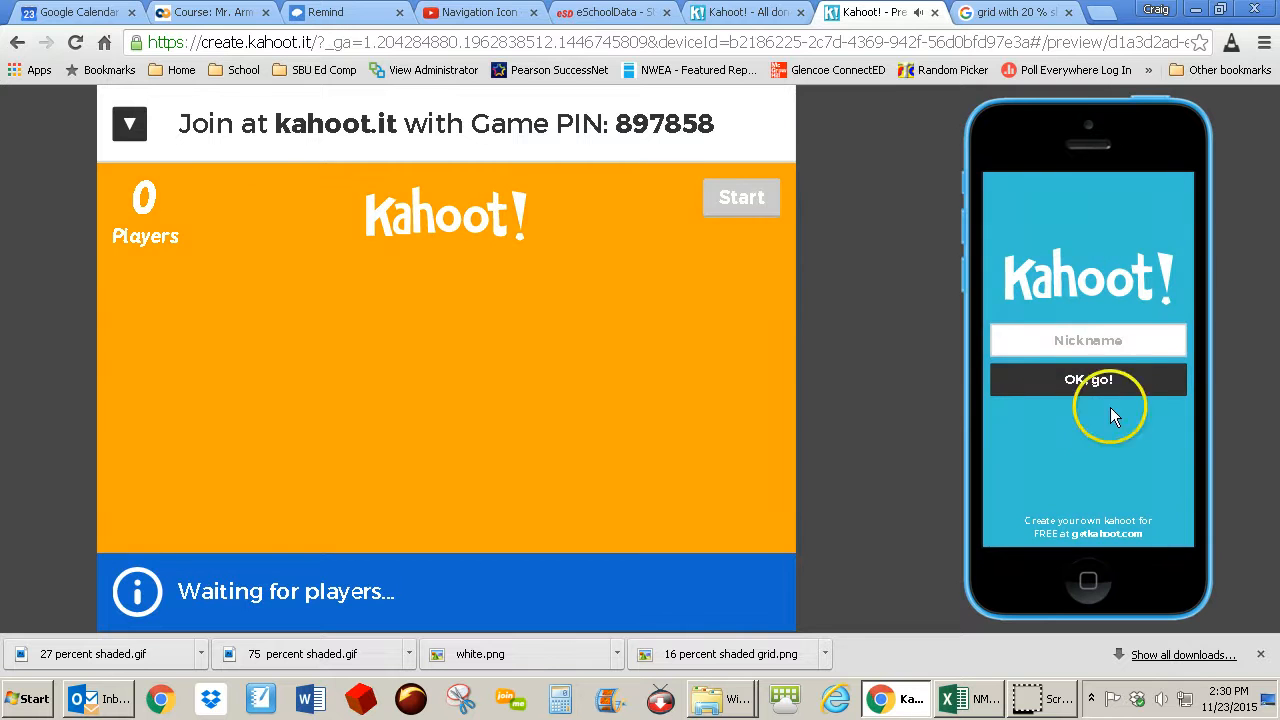
click(1112, 341)
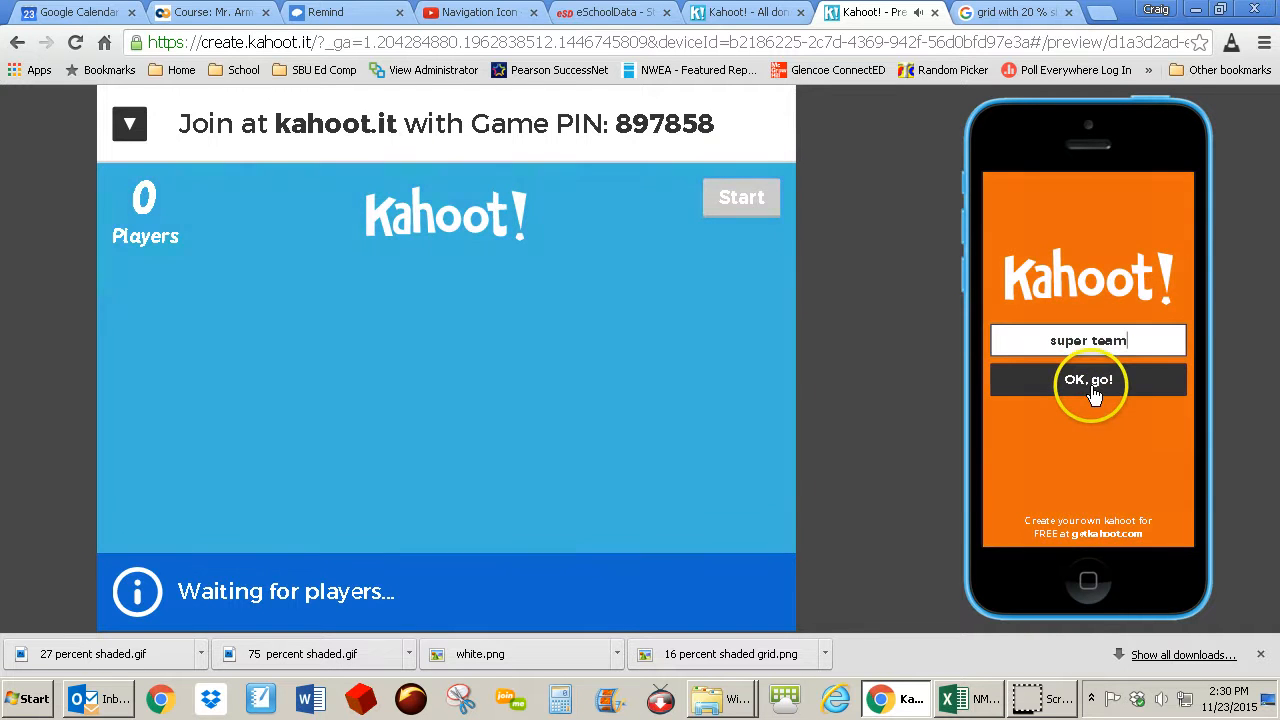
click(1094, 390)
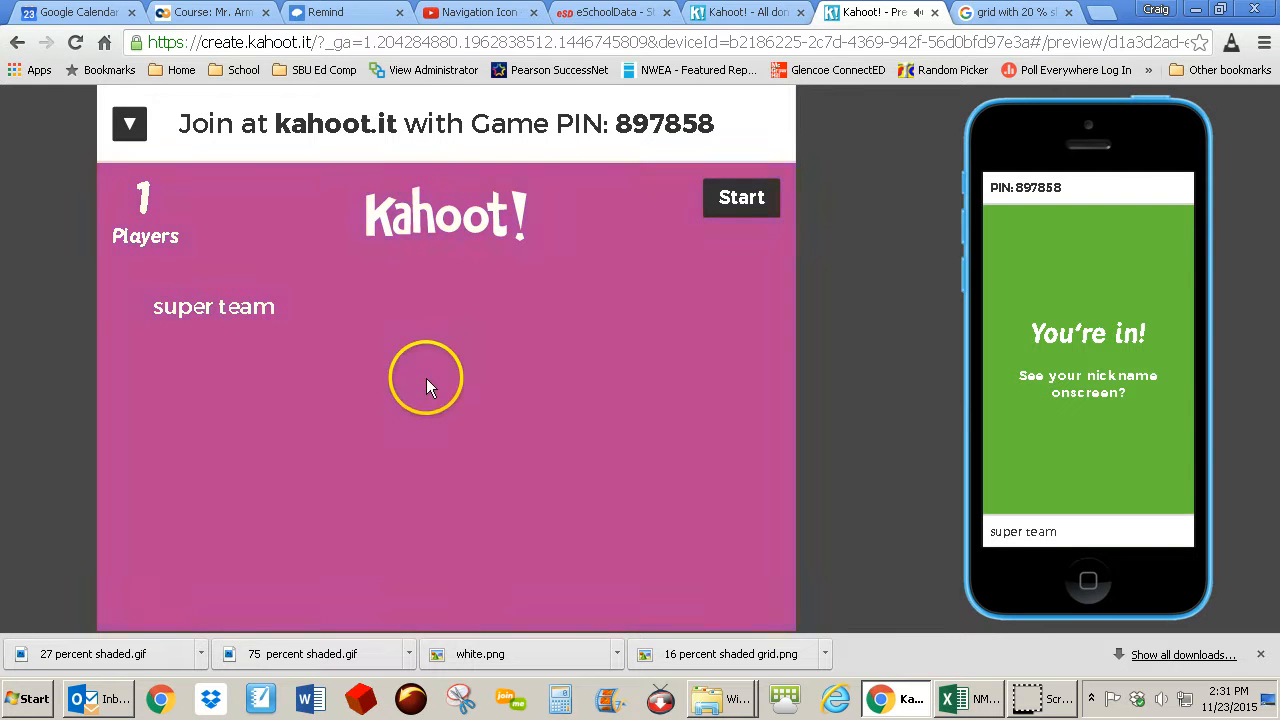
Step: Start the game, answer question 1 about the shaded grid with .16, and continue to the scoreboard
click(740, 199)
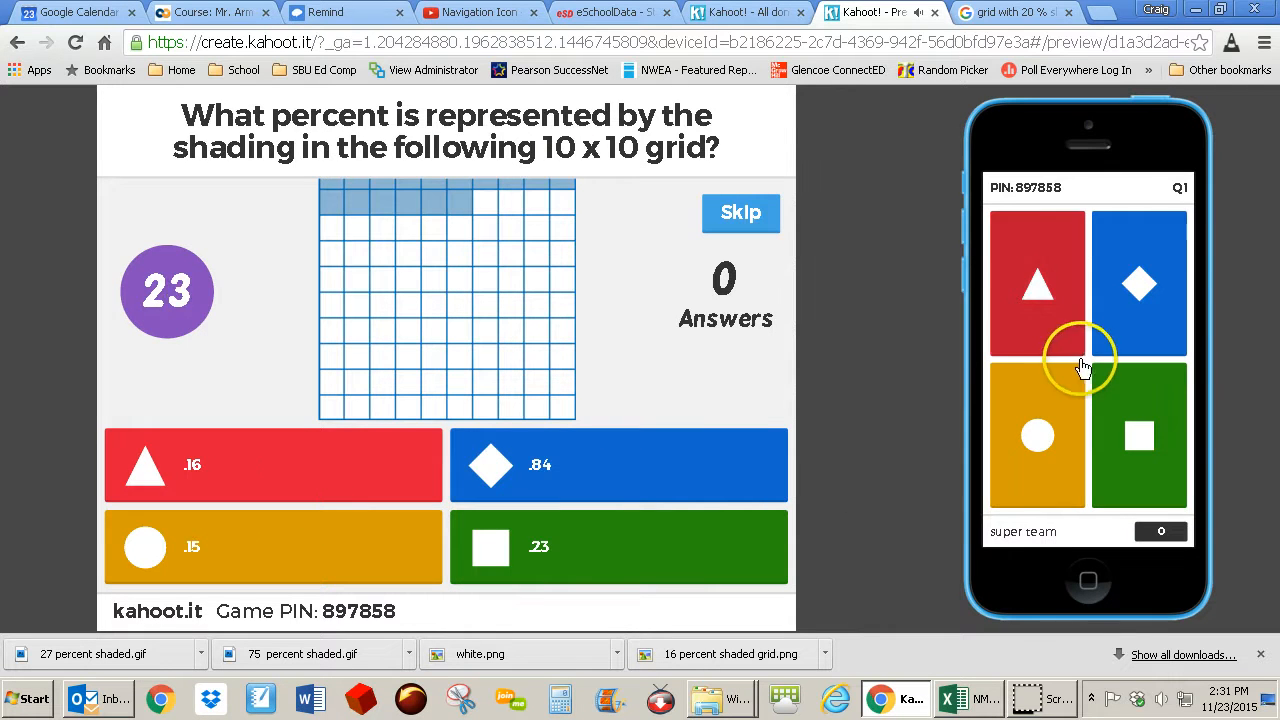
click(1047, 311)
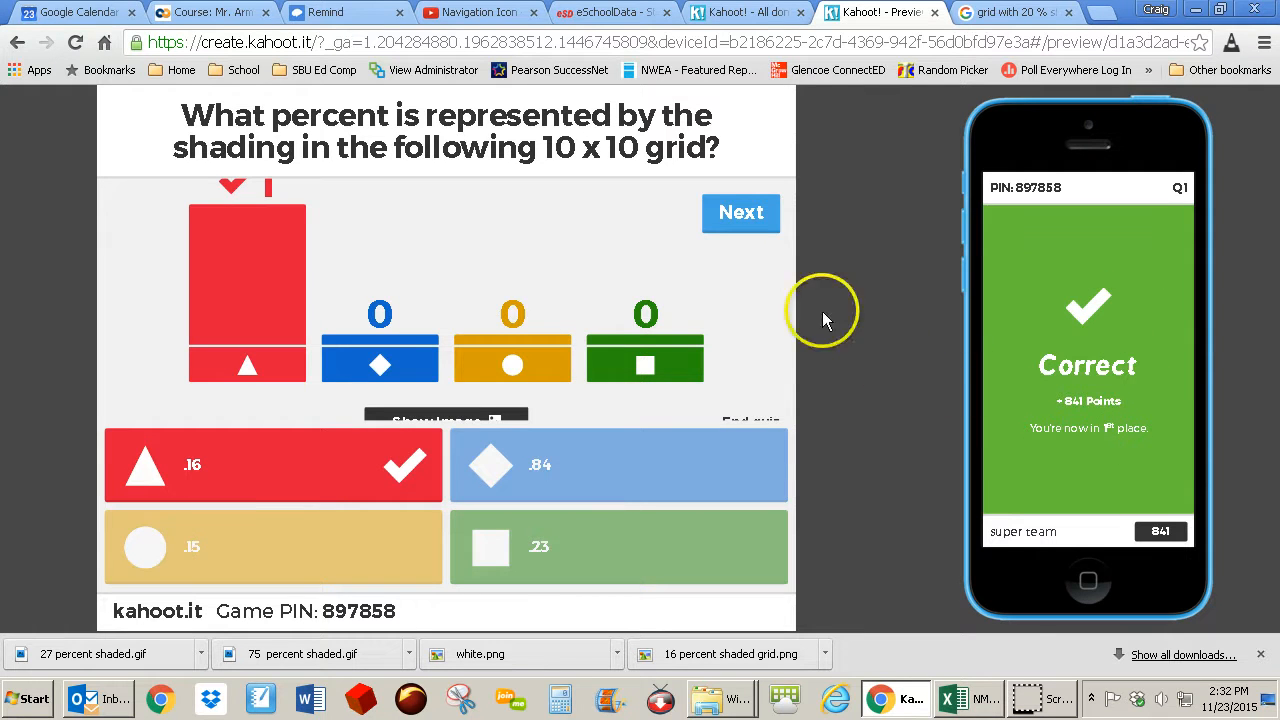
click(737, 222)
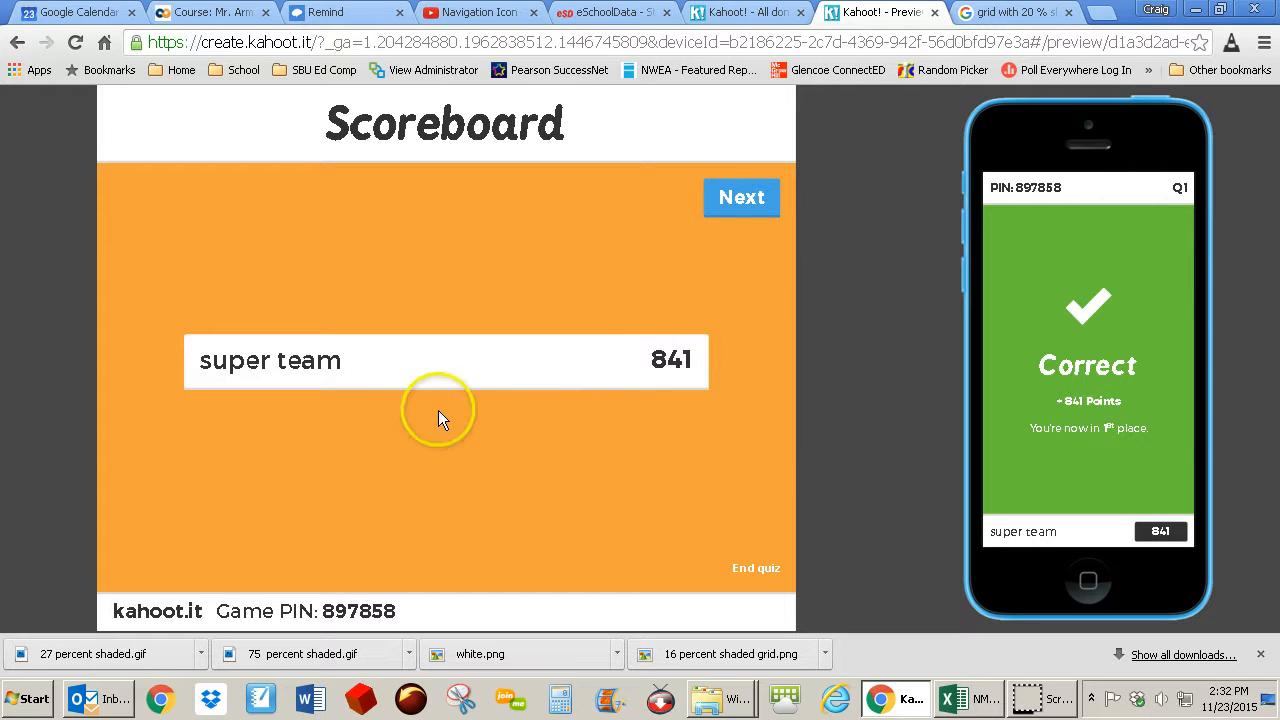
Step: Advance to question 2, answer it with .27 on the preview phone, and continue to the scoreboard
click(741, 198)
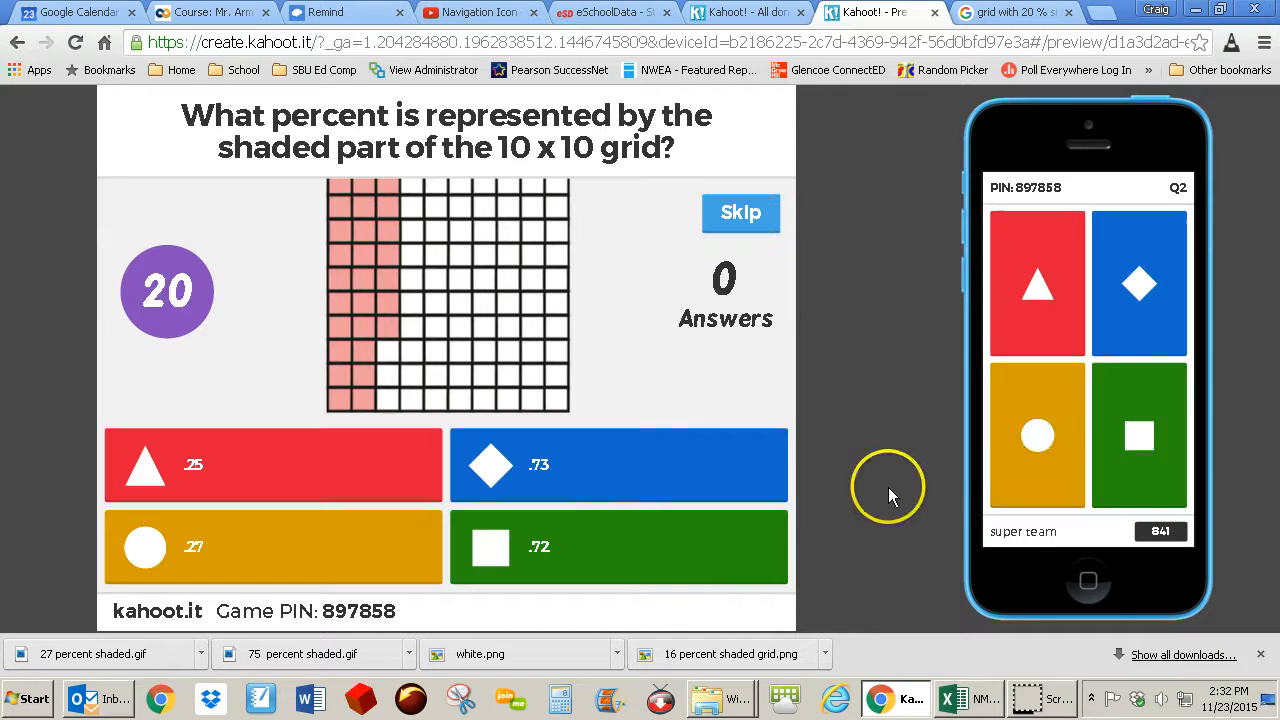
click(1050, 440)
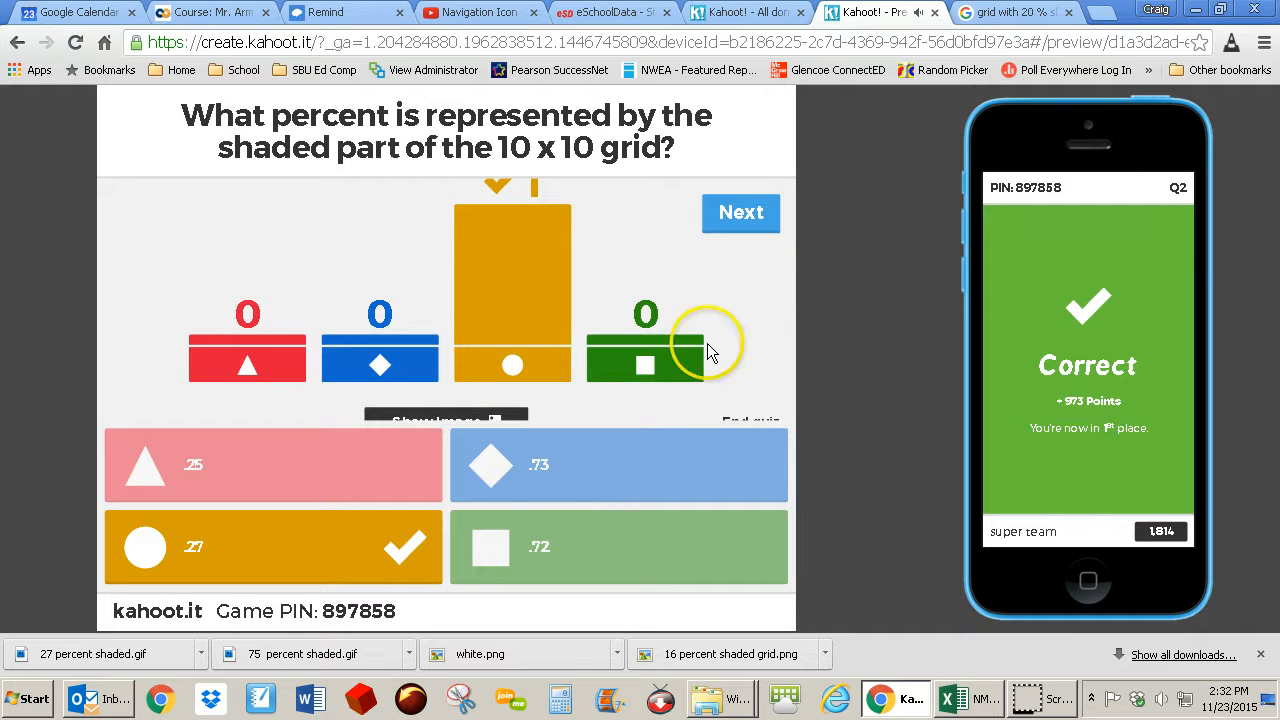
click(741, 222)
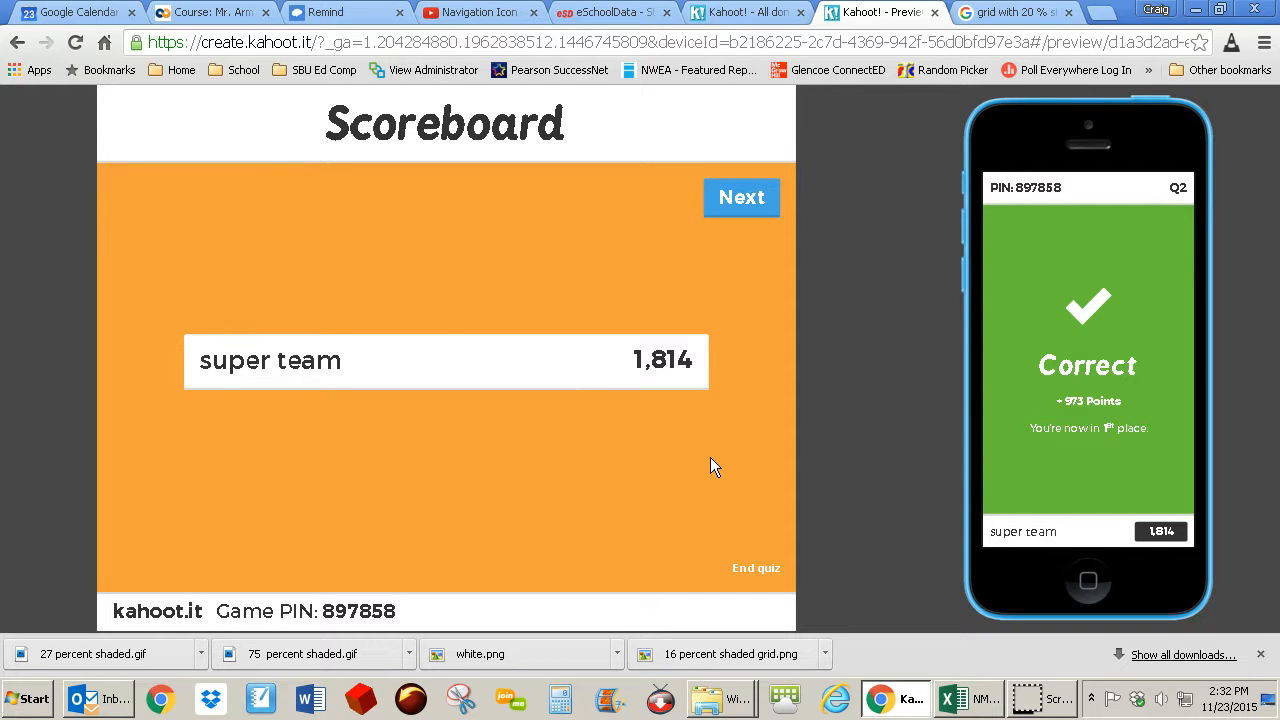
Step: Advance to question 3 about 25%, answer it with .25/.100, and continue to the scoreboard
click(741, 200)
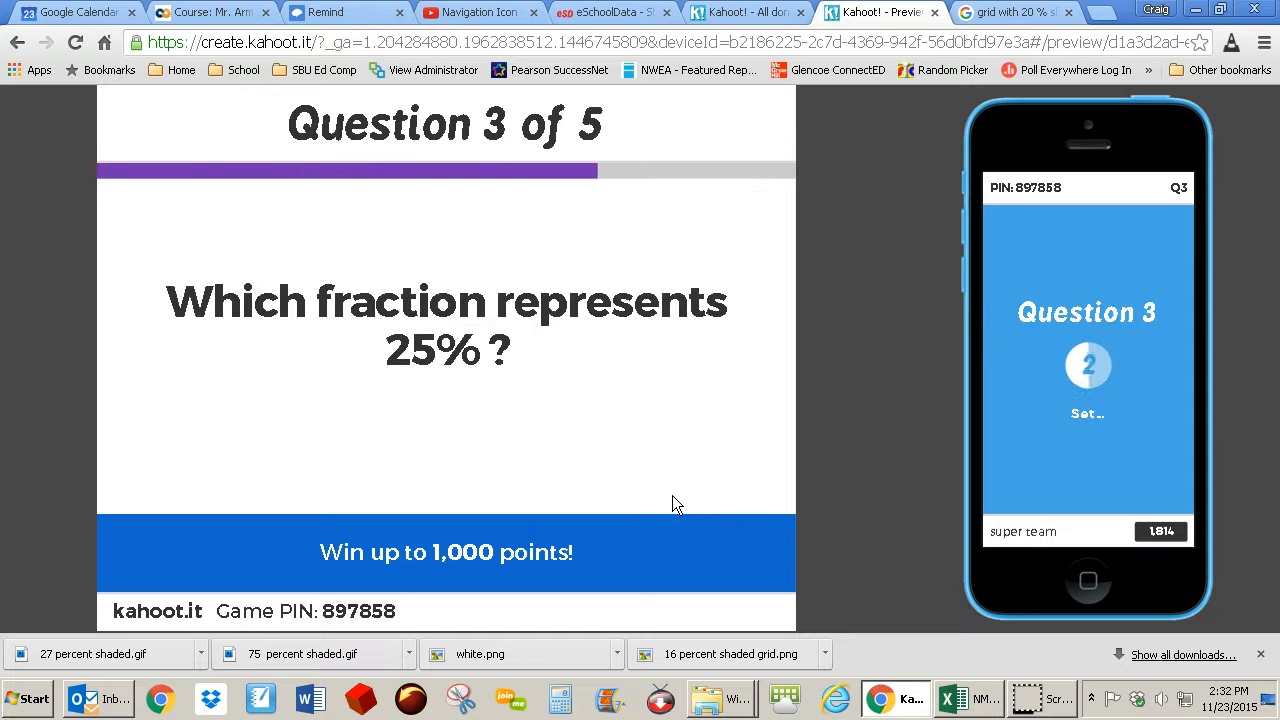
click(1139, 283)
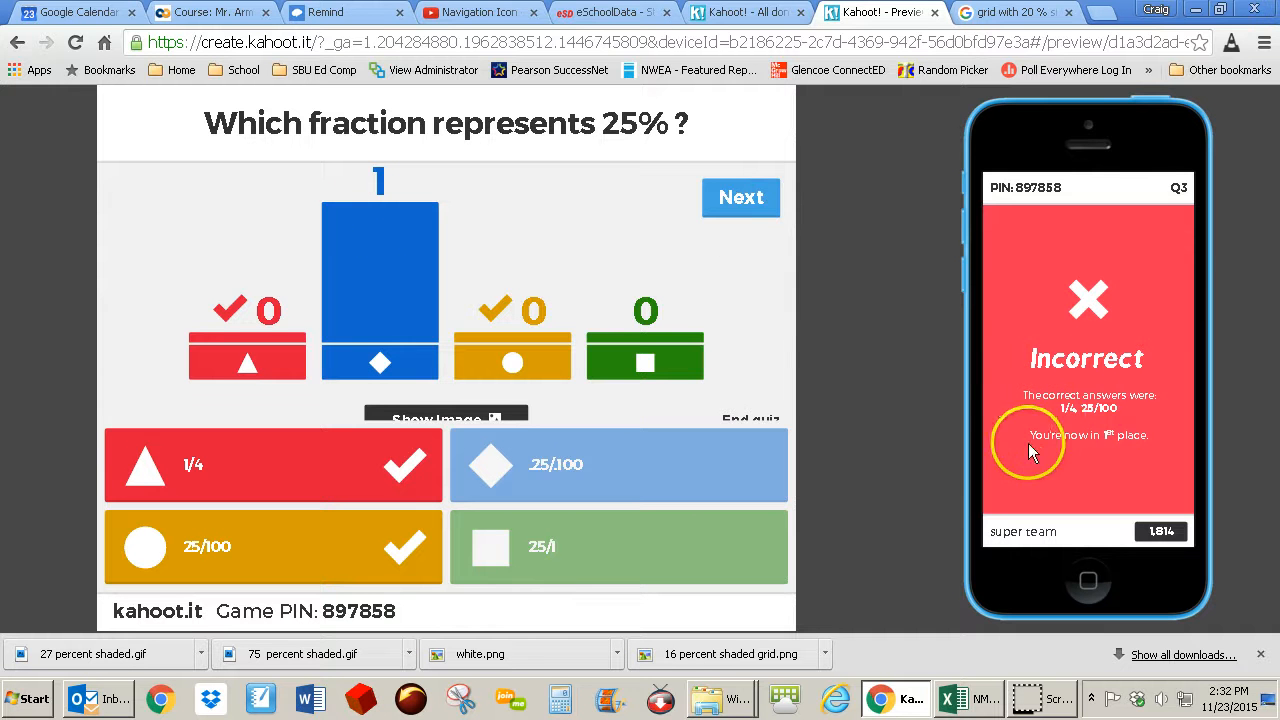
click(745, 203)
Step: Advance to question 4 about the shaded fraction, answer it with 75/100, and continue to the scoreboard
click(738, 205)
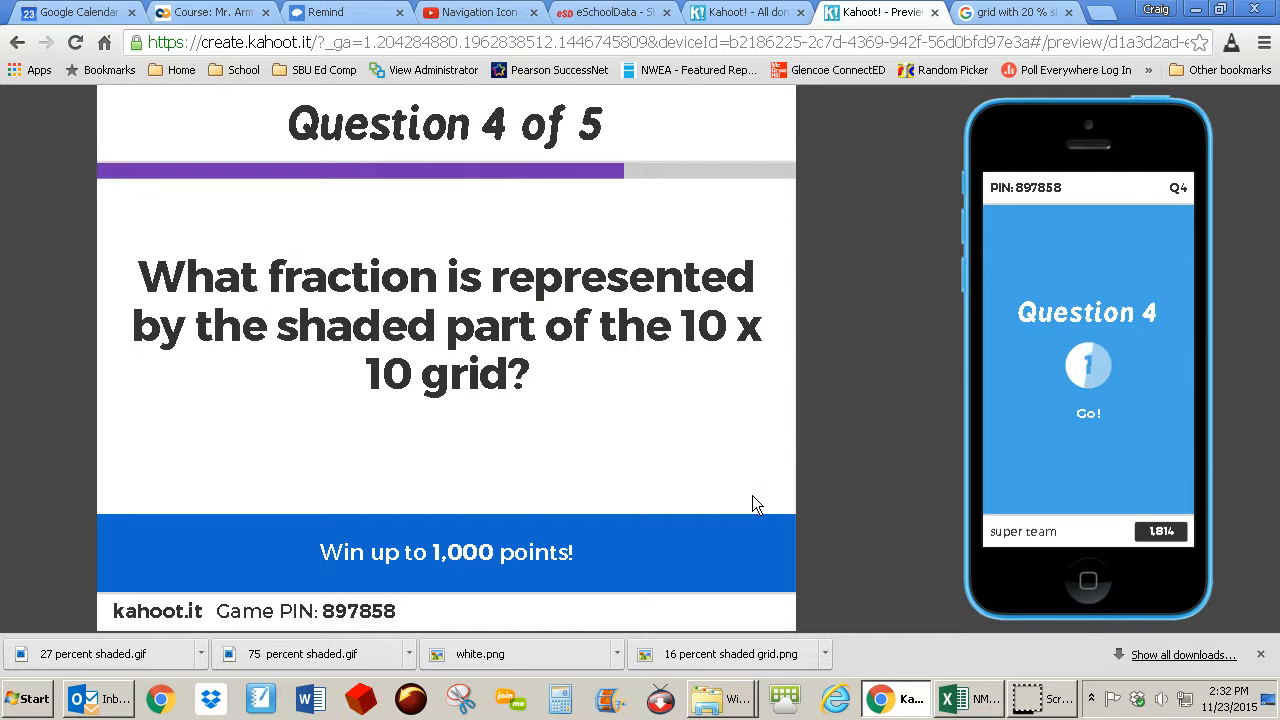
click(572, 470)
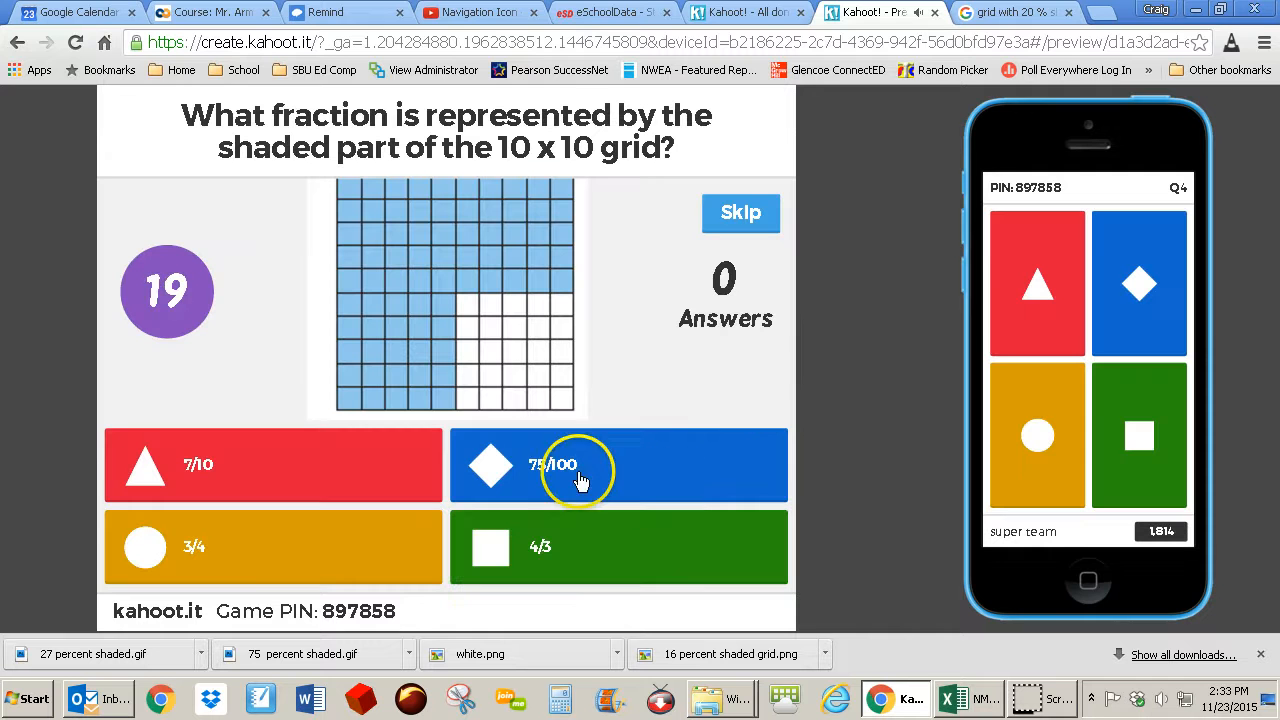
click(1096, 322)
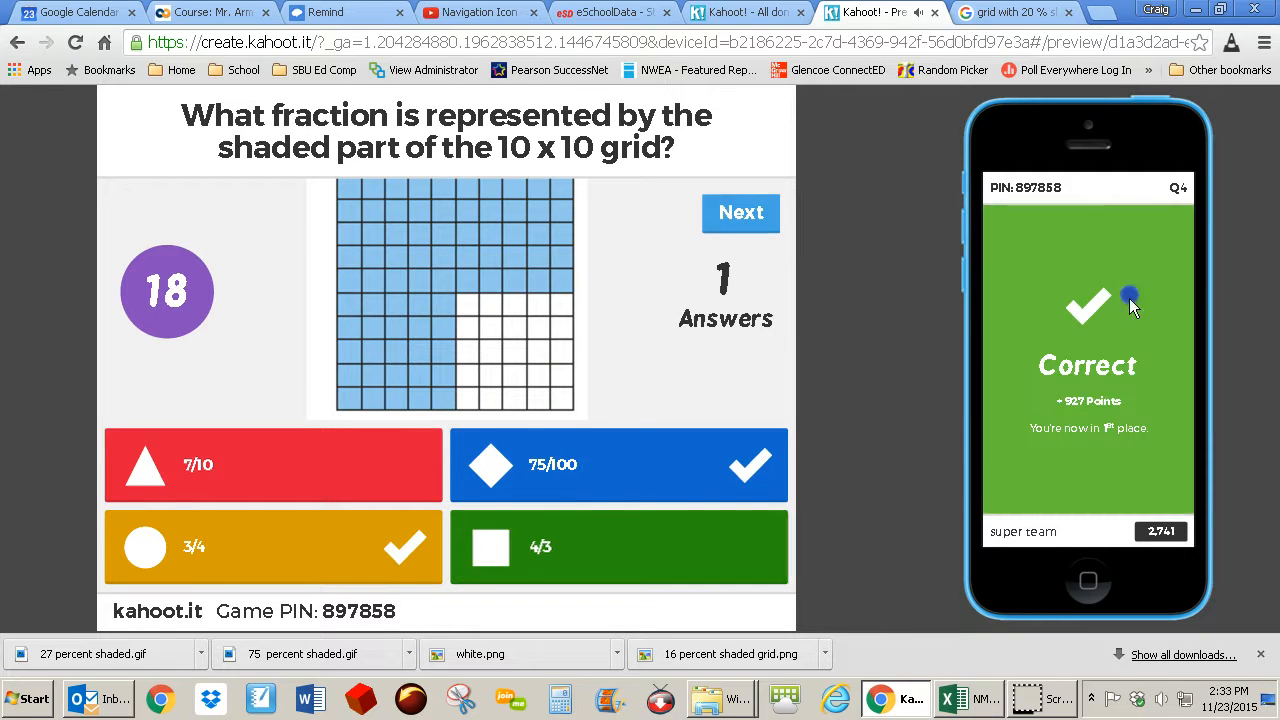
click(926, 552)
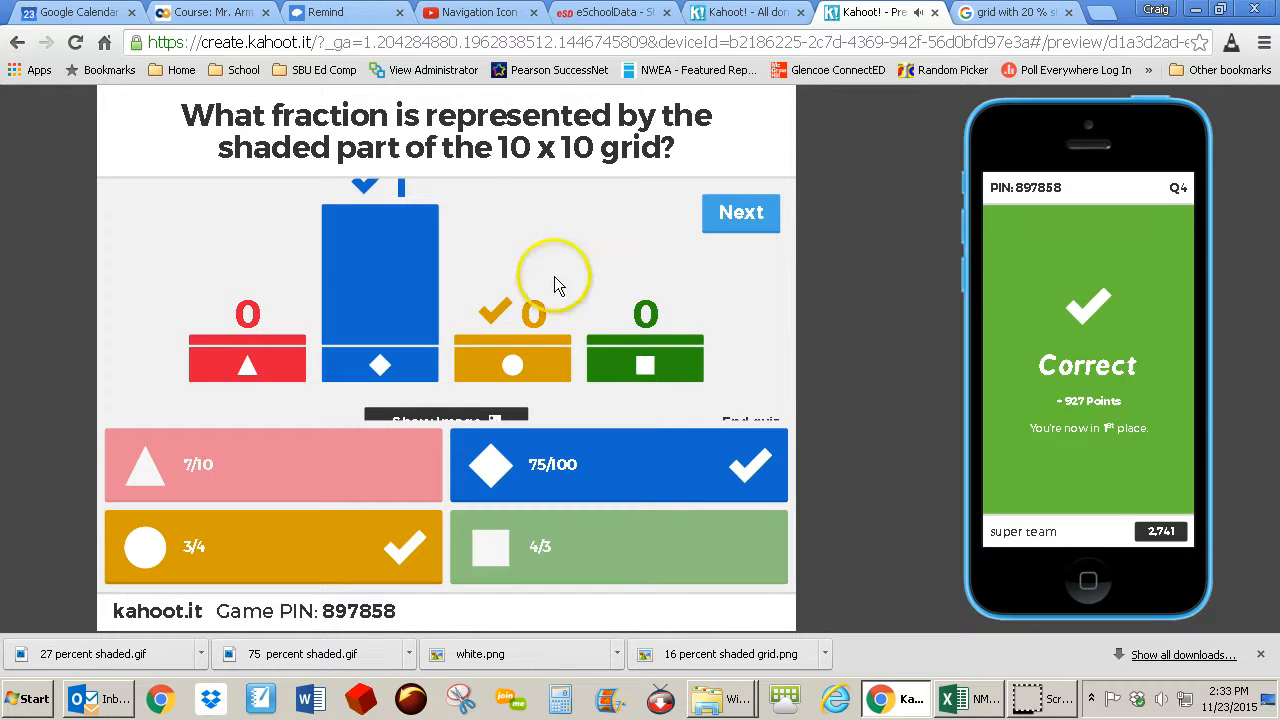
click(735, 230)
Step: Advance to question 5 about the fraction 1/5, answer it with 20 %, and end the game from the final scoreboard
click(749, 199)
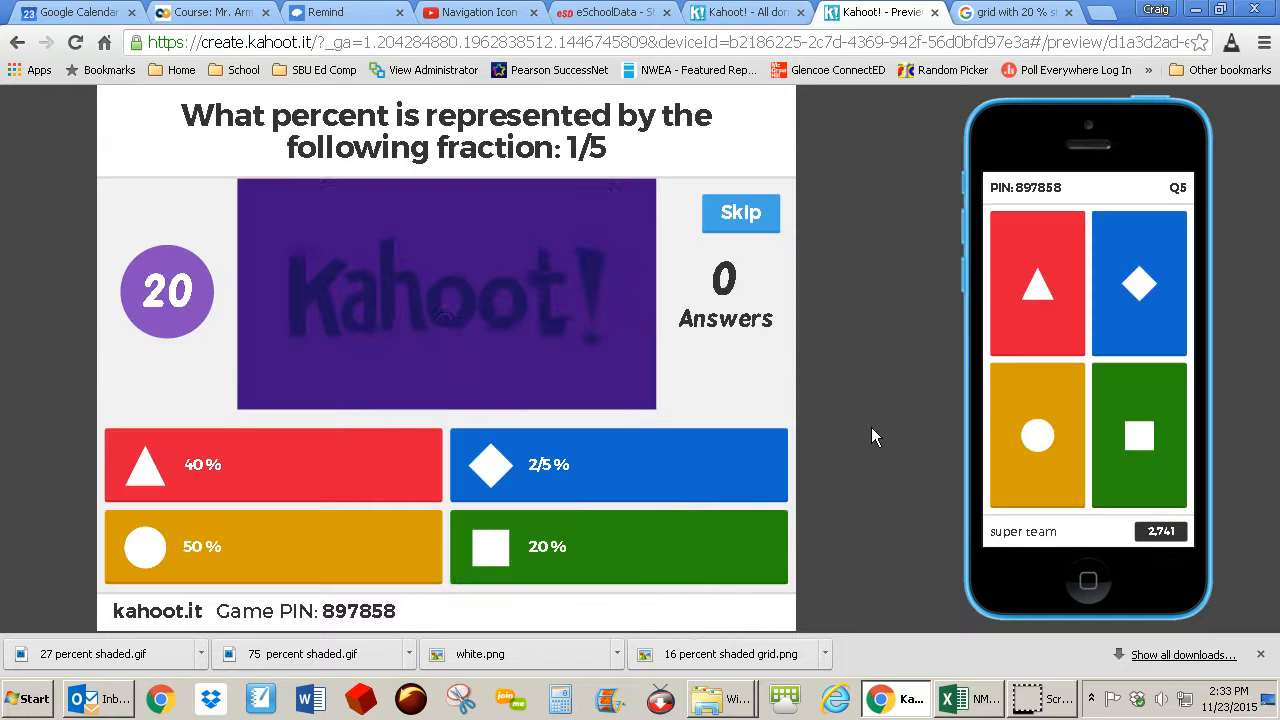
click(679, 551)
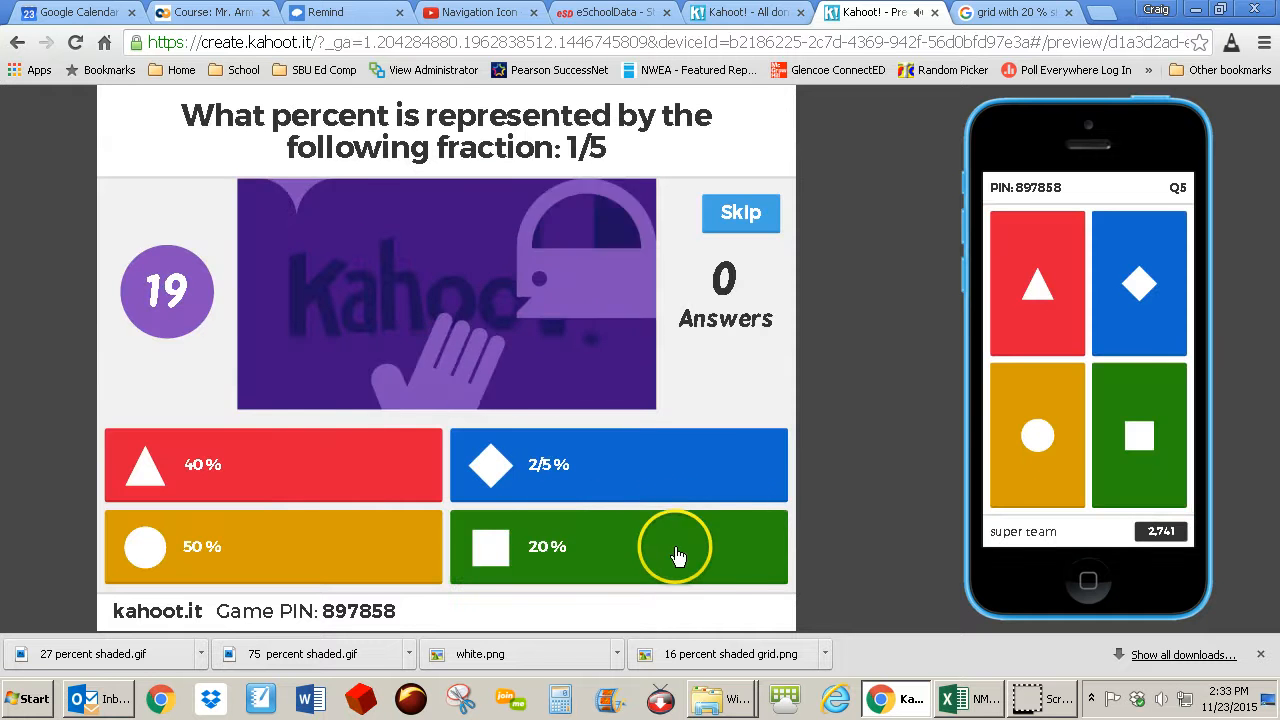
click(1181, 395)
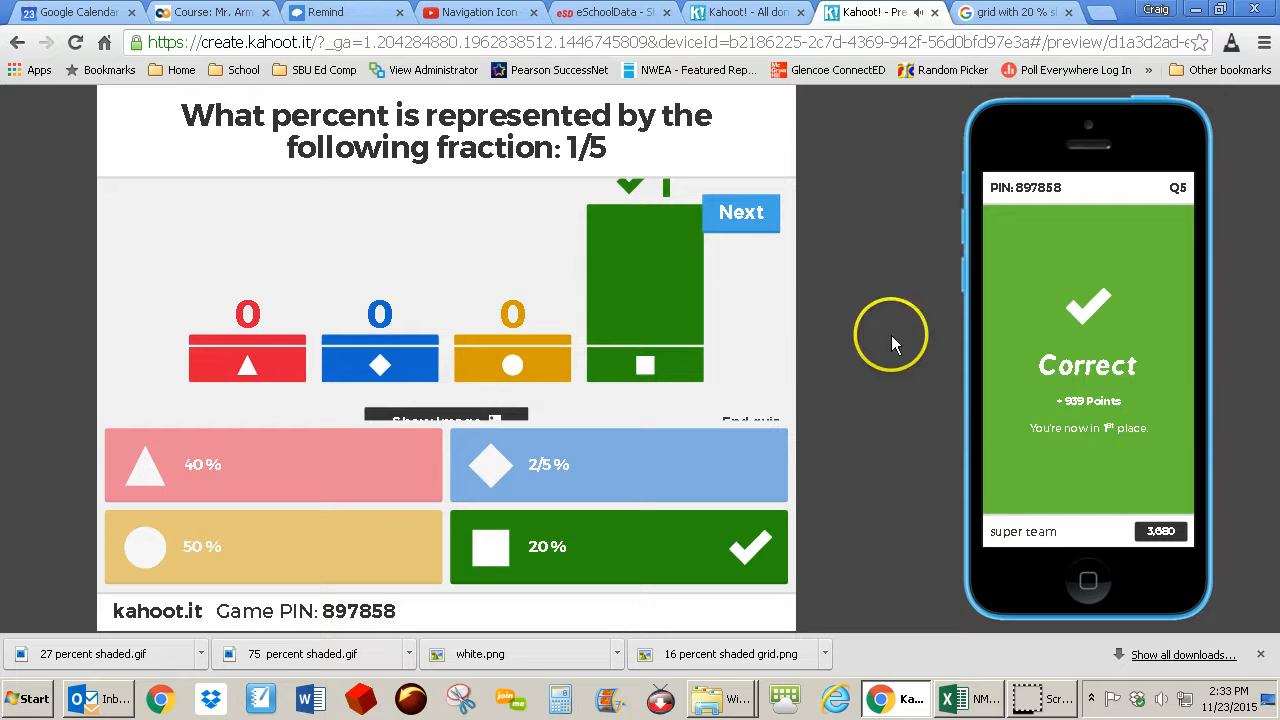
click(742, 222)
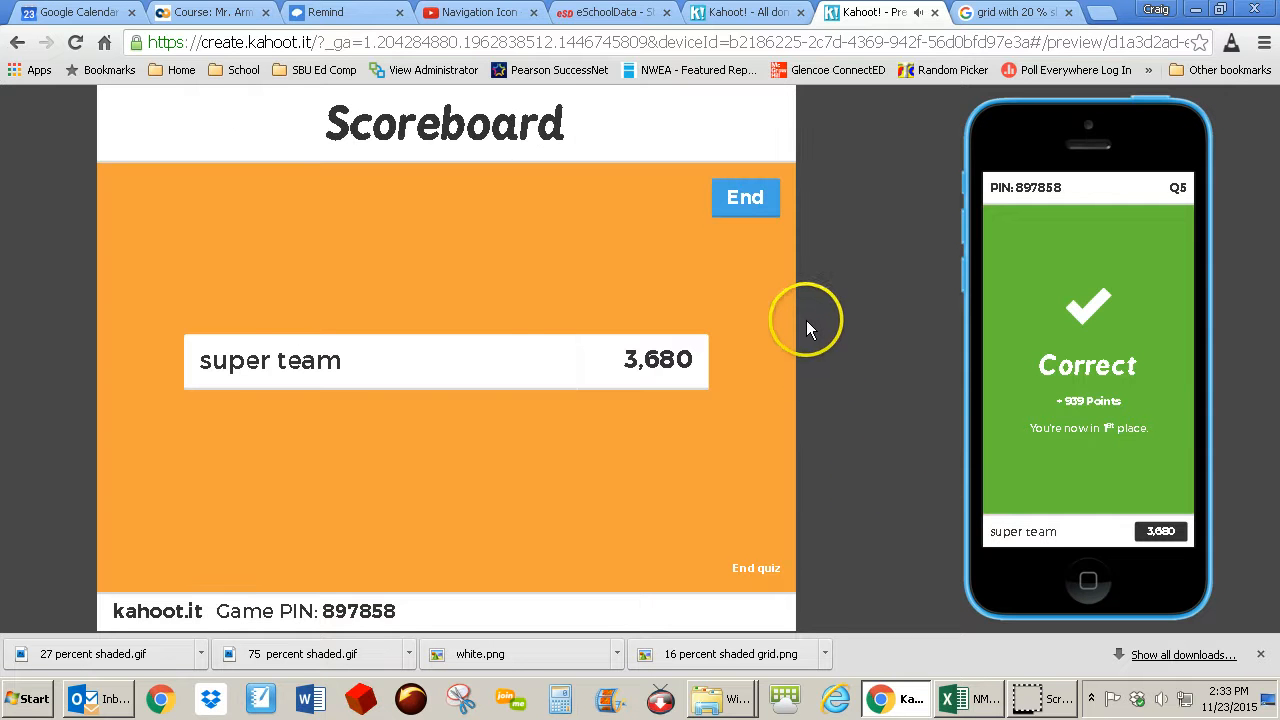
click(748, 203)
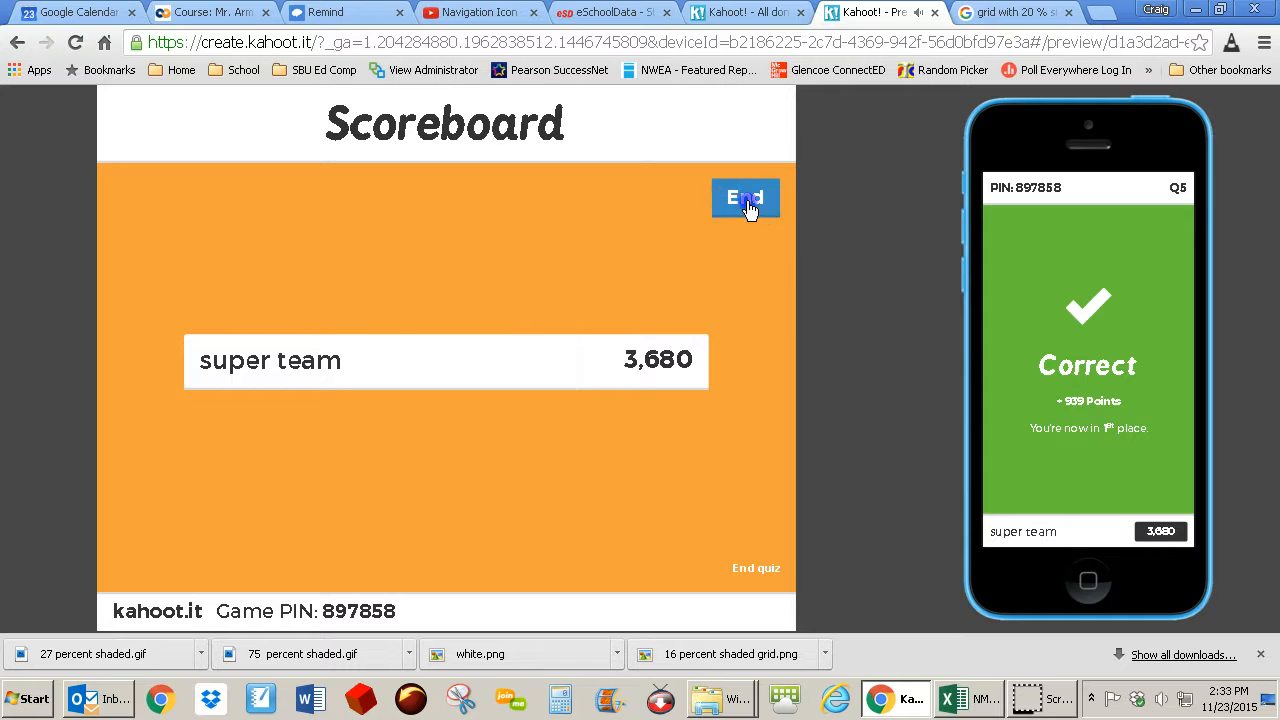